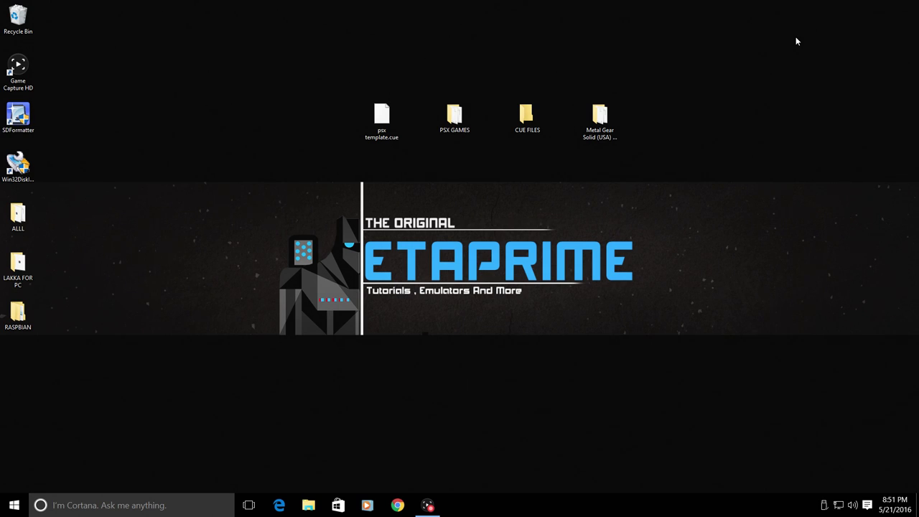
Step: Open the Metal Gear Solid and PSX GAMES folders and snap them right and left
double_click(595, 128)
key(super+Right)
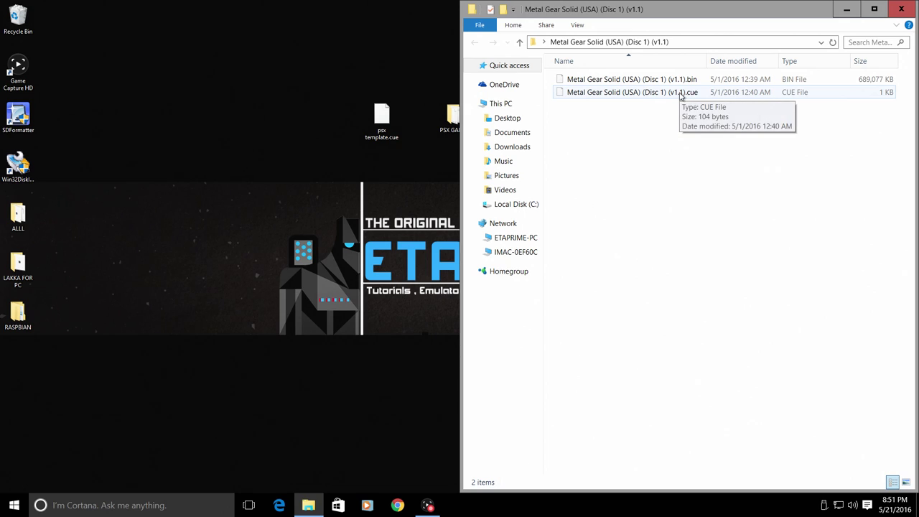
double_click(449, 118)
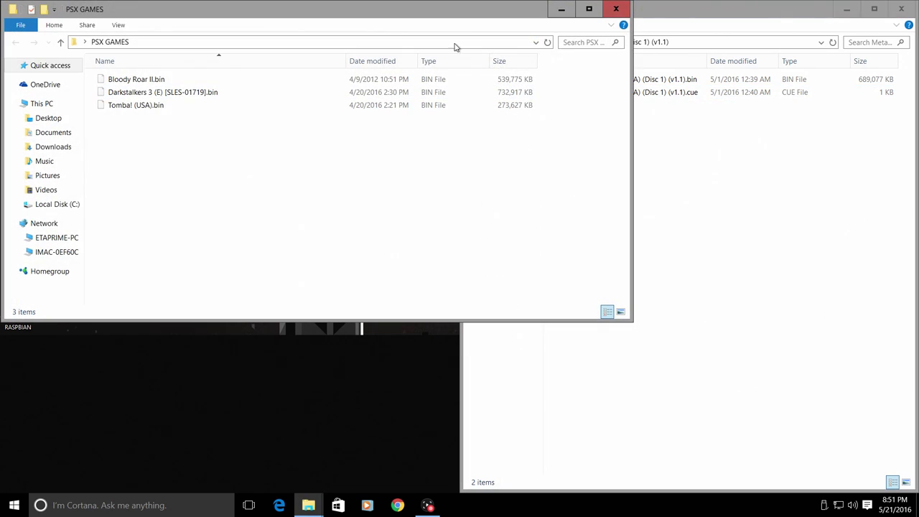
drag(447, 11, 4, 173)
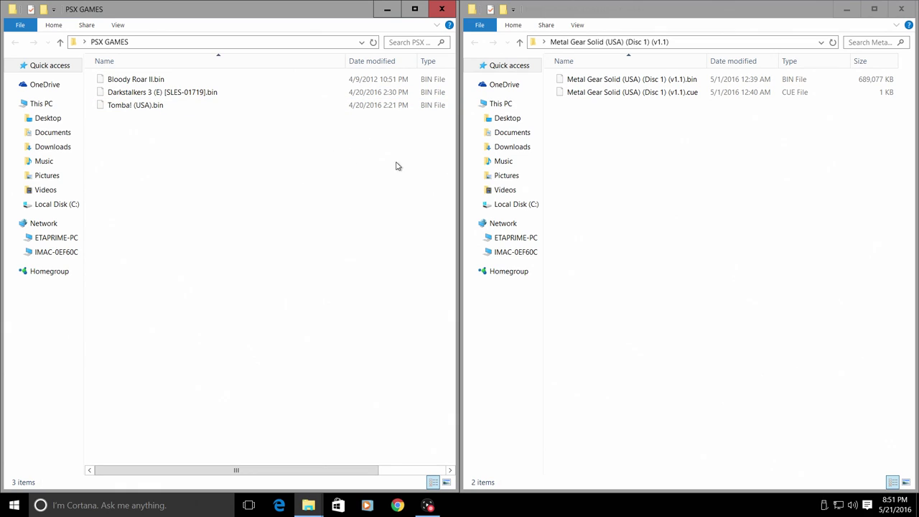
Step: Copy the Metal Gear Solid (USA) (Disc 1) (v1.1).cue file and paste it into PSX GAMES
right_click(618, 92)
click(650, 328)
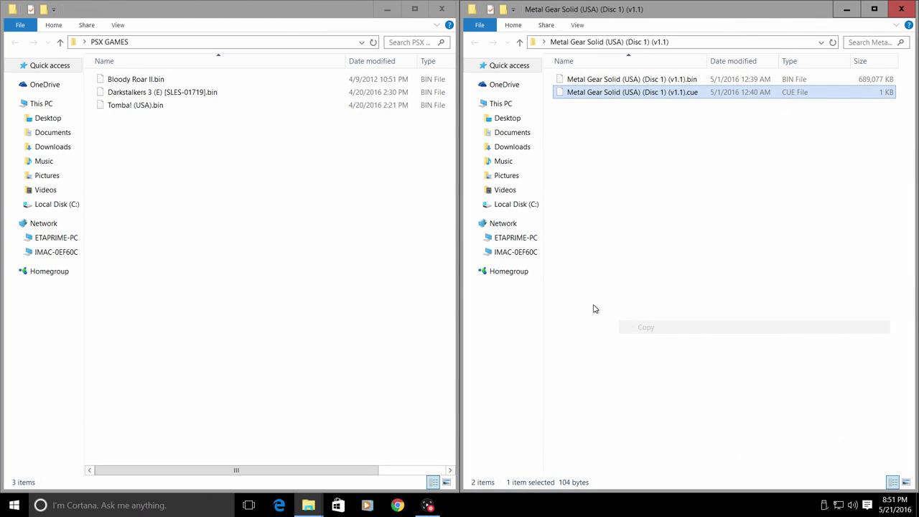
click(233, 176)
right_click(234, 176)
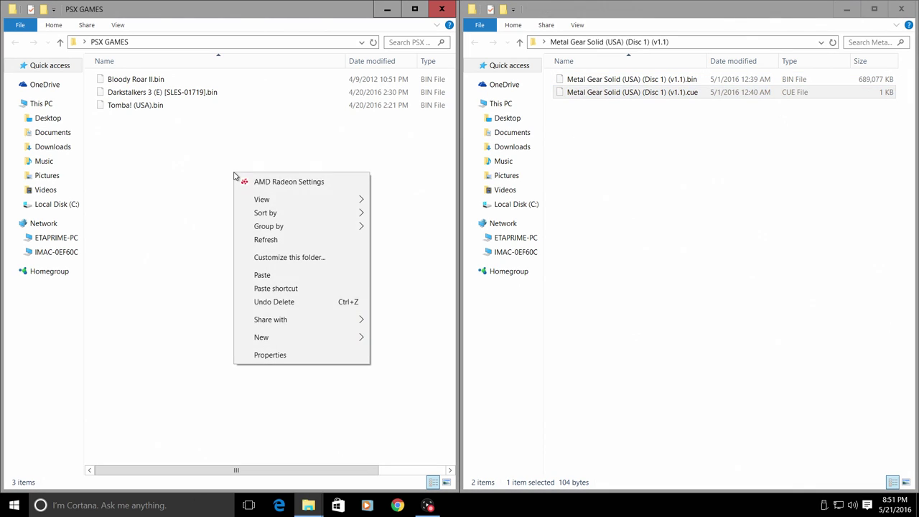
click(301, 273)
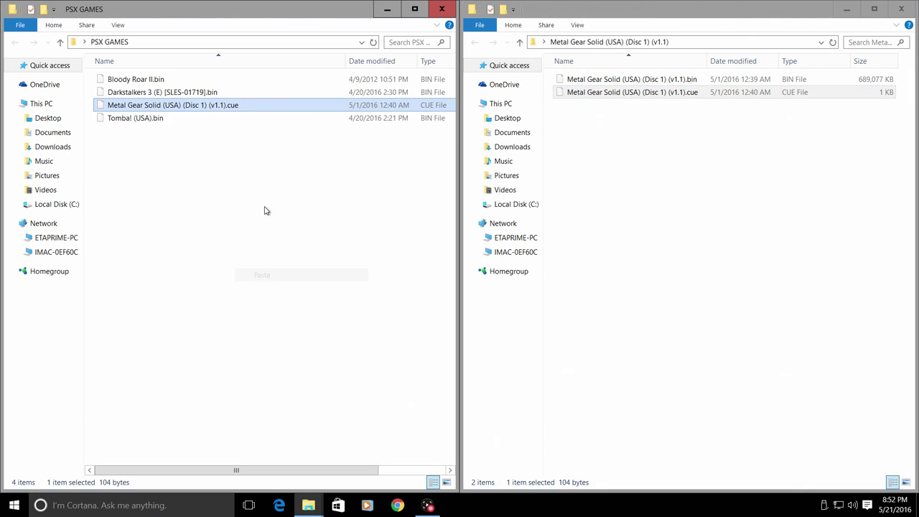
click(208, 161)
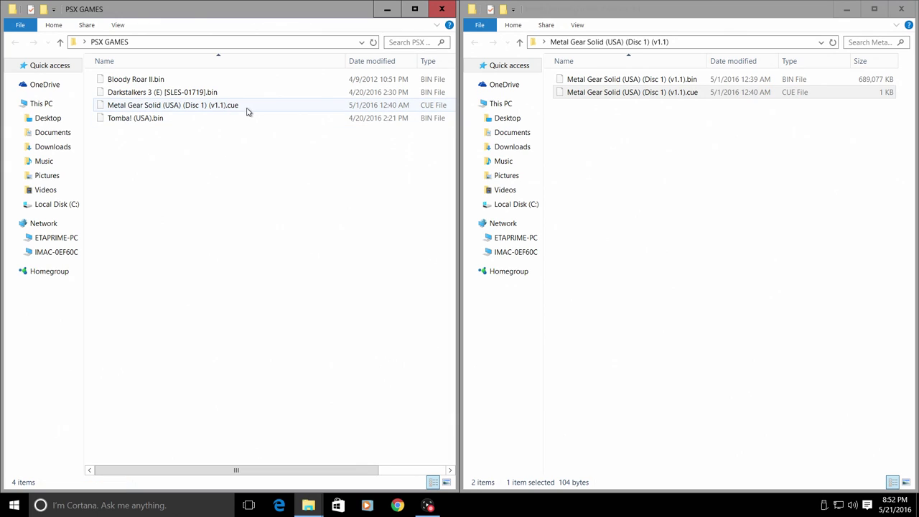
Step: Copy the name 'Bloody Roar II' from the Bloody Roar II.bin file's rename box
right_click(142, 80)
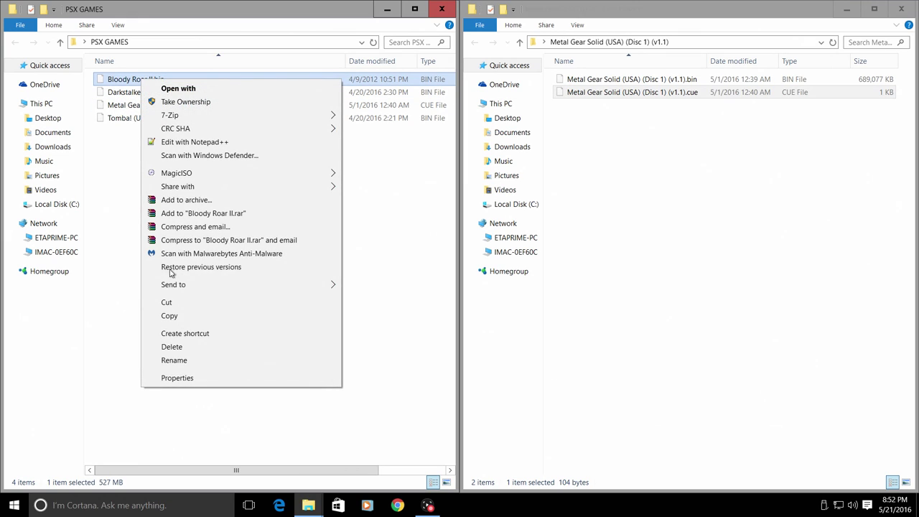
click(189, 360)
right_click(139, 77)
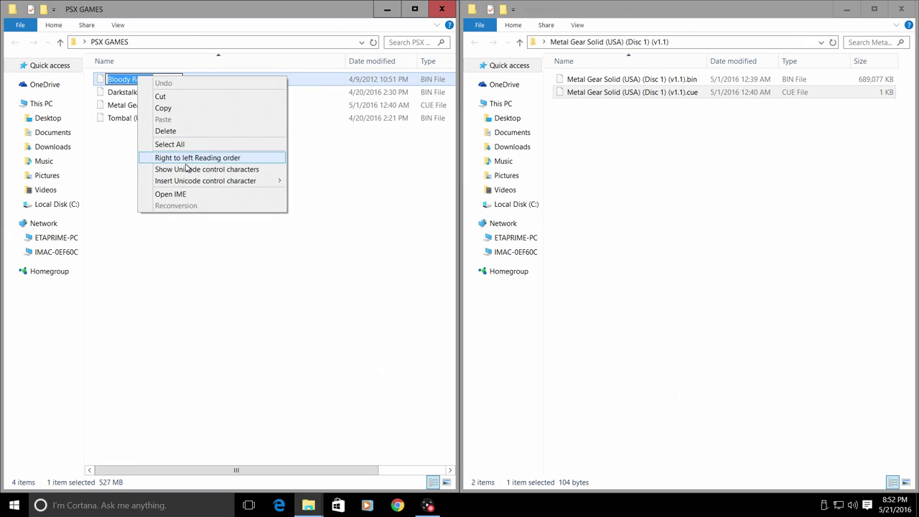
click(171, 108)
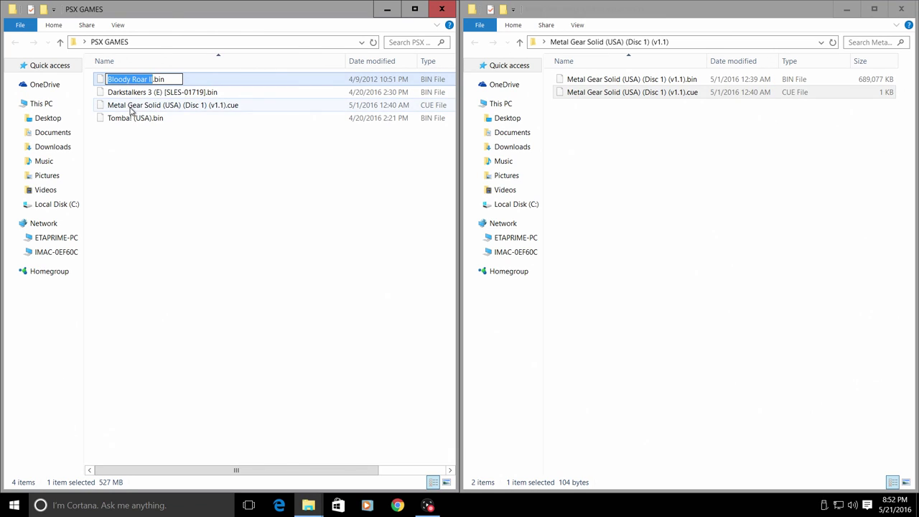
click(133, 108)
Step: Rename the copied Metal Gear Solid .cue to Bloody Roar II.cue
right_click(130, 108)
click(172, 388)
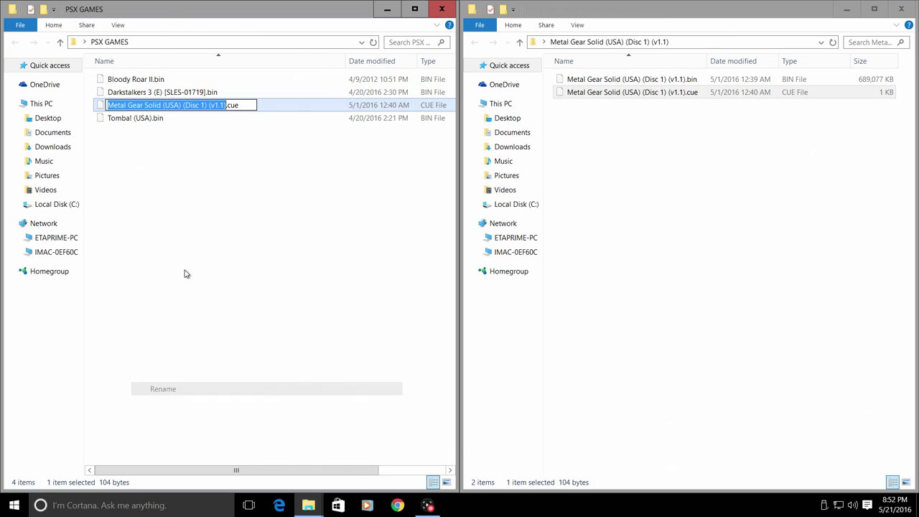
right_click(130, 105)
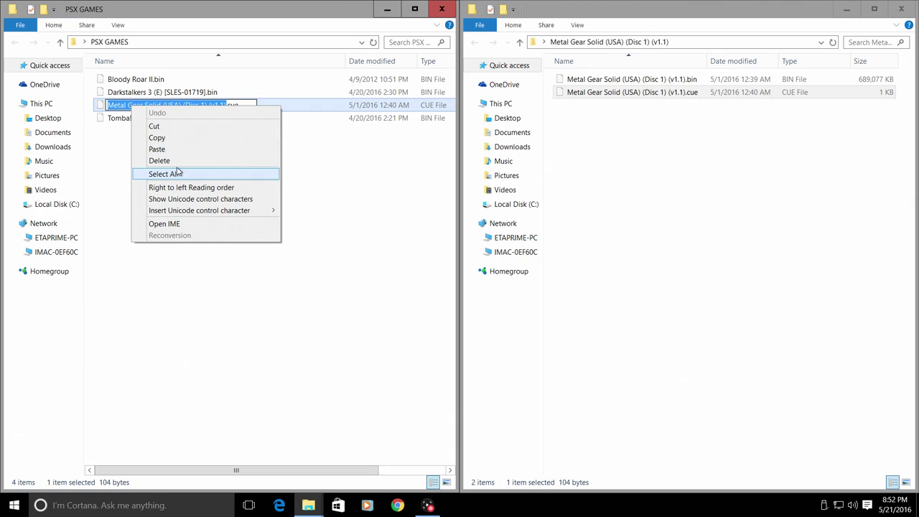
click(158, 149)
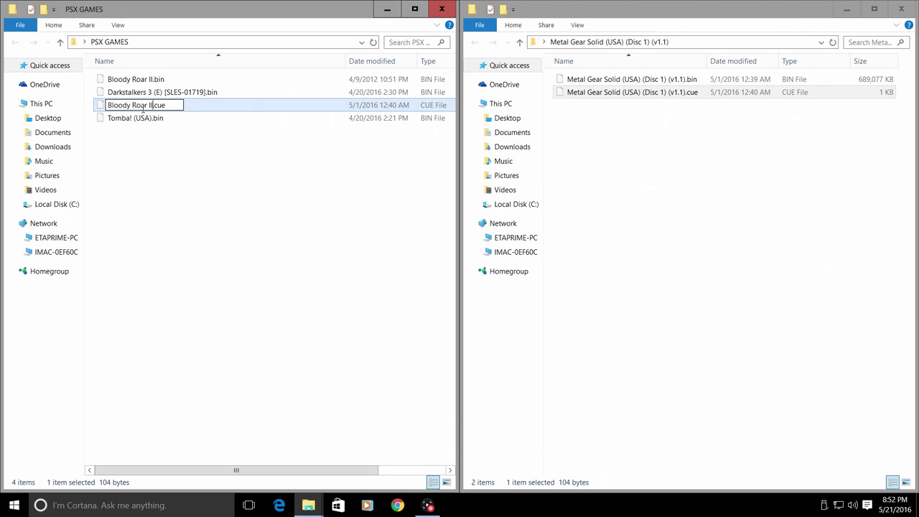
click(192, 152)
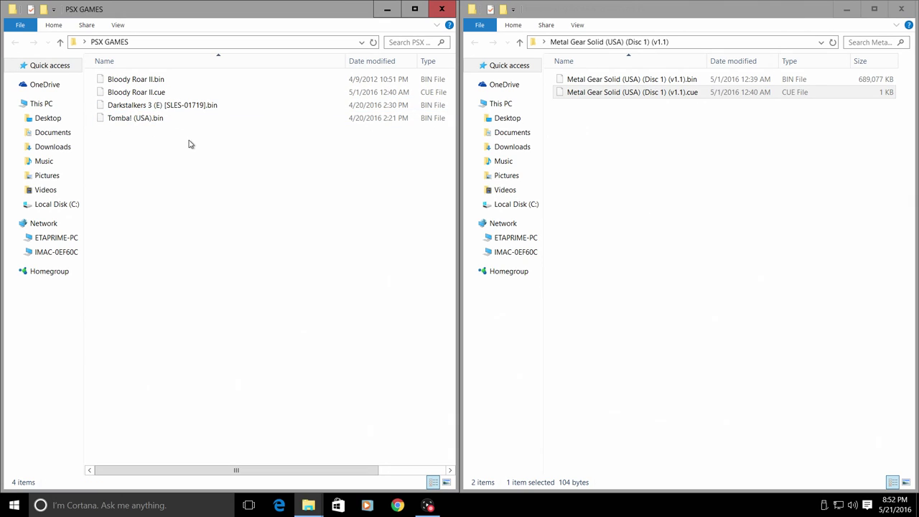
right_click(158, 92)
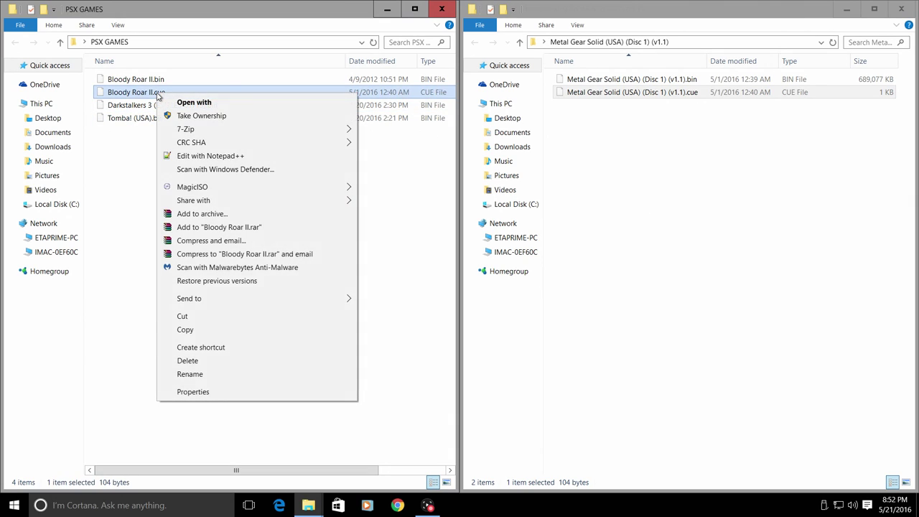
Step: In Notepad++, change line 1 of Bloody Roar II.cue to reference "Bloody Roar II.bin"
click(206, 158)
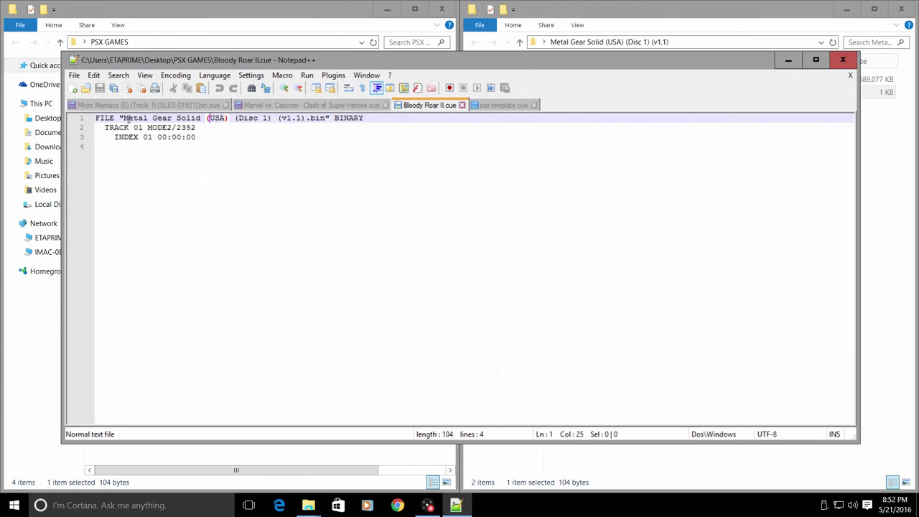
drag(123, 118, 319, 120)
right_click(319, 120)
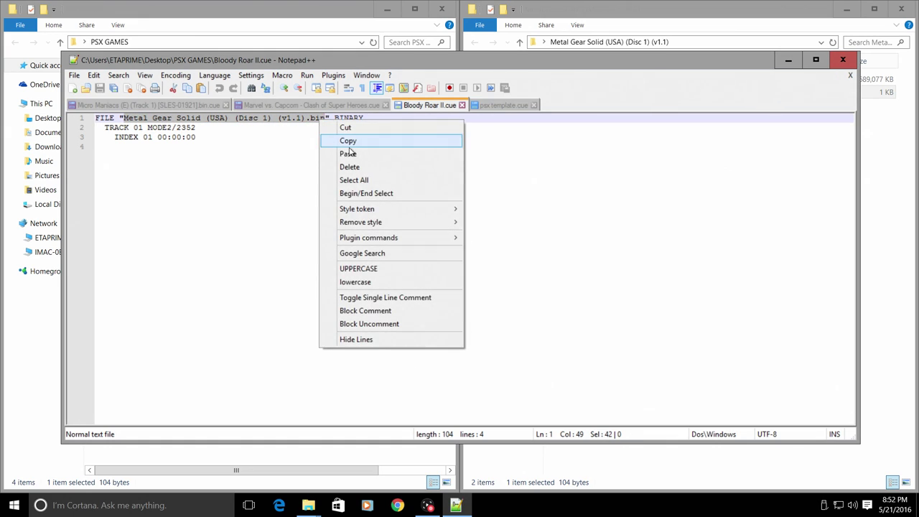
click(341, 154)
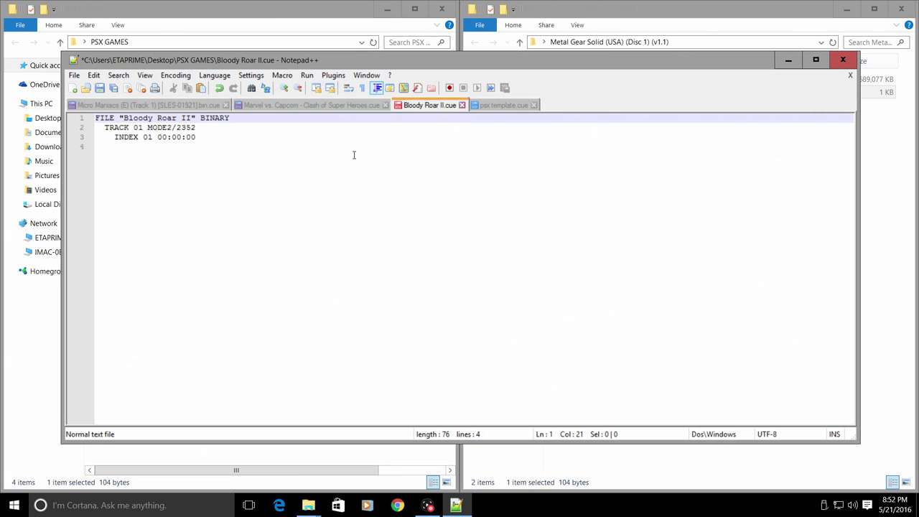
text(.bin)
Step: Save Bloody Roar II.cue and close Notepad++
click(74, 75)
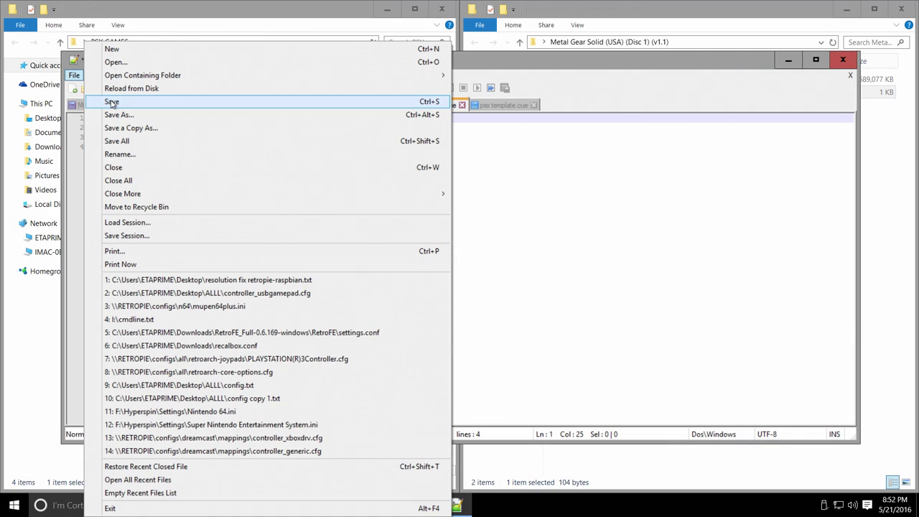
click(111, 103)
click(842, 60)
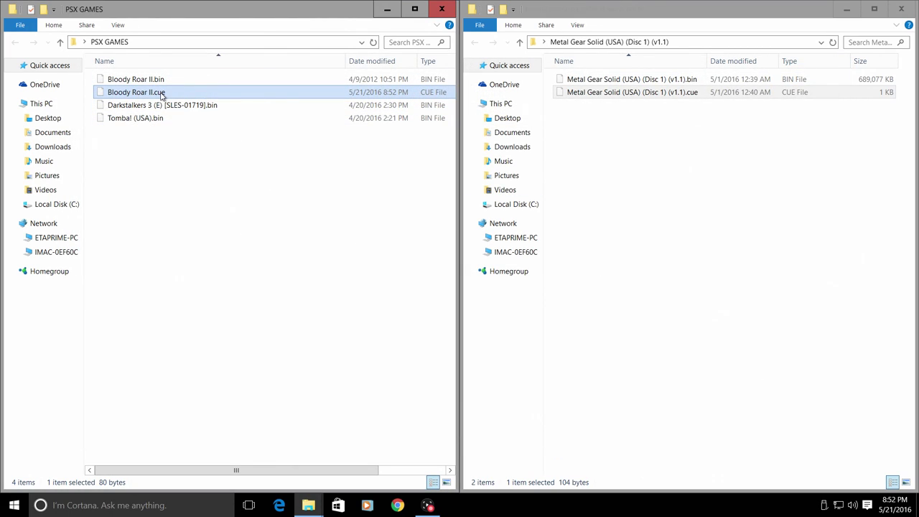
click(177, 186)
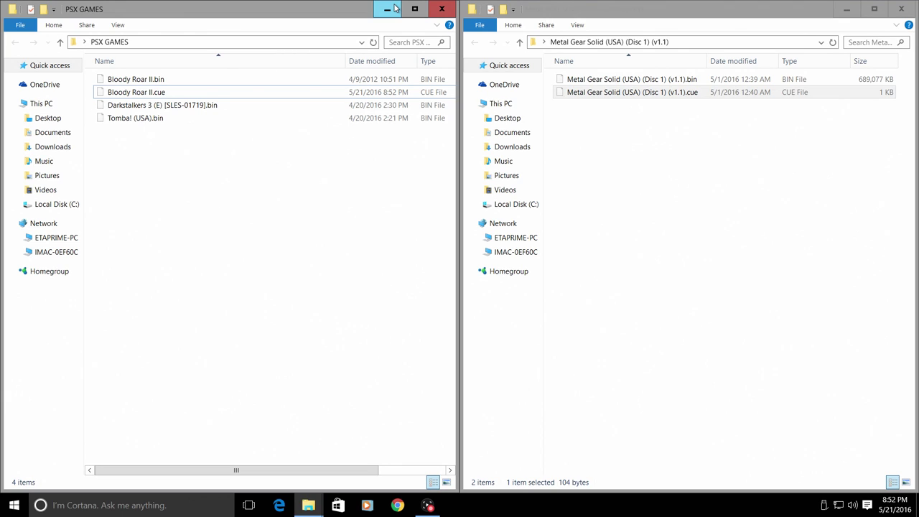
Step: Close the Metal Gear Solid folder and open psx template.cue in Notepad++ beside PSX GAMES
click(900, 8)
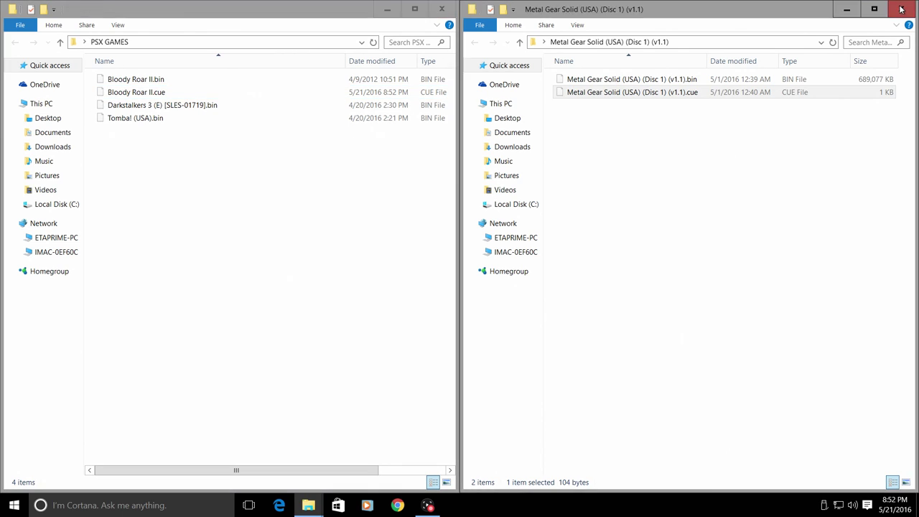
drag(318, 15, 918, 72)
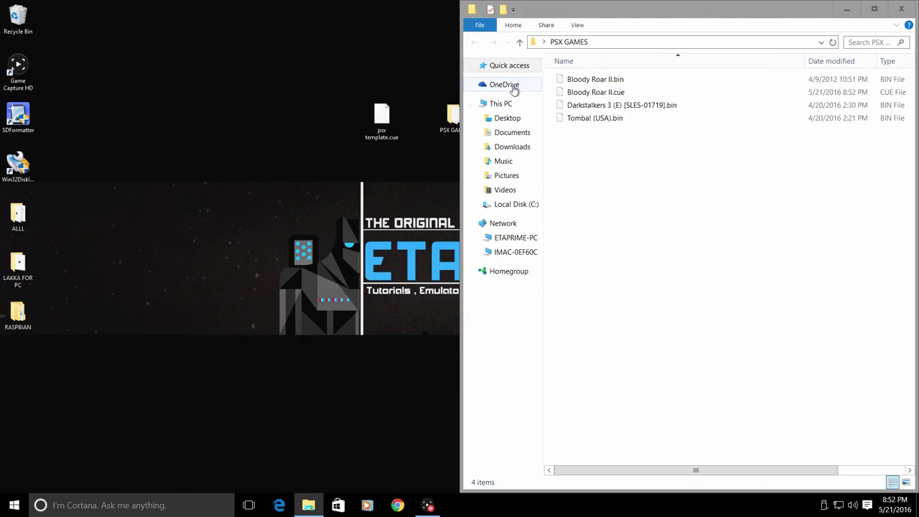
right_click(388, 112)
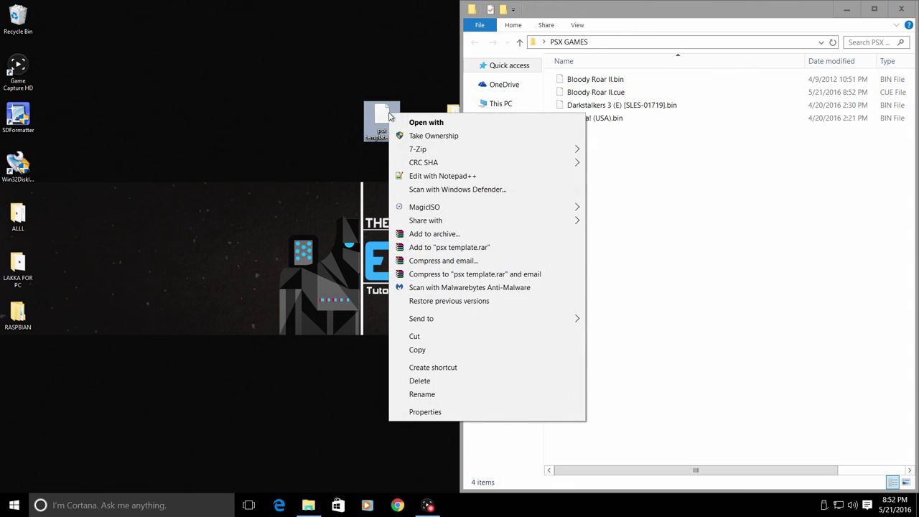
click(434, 175)
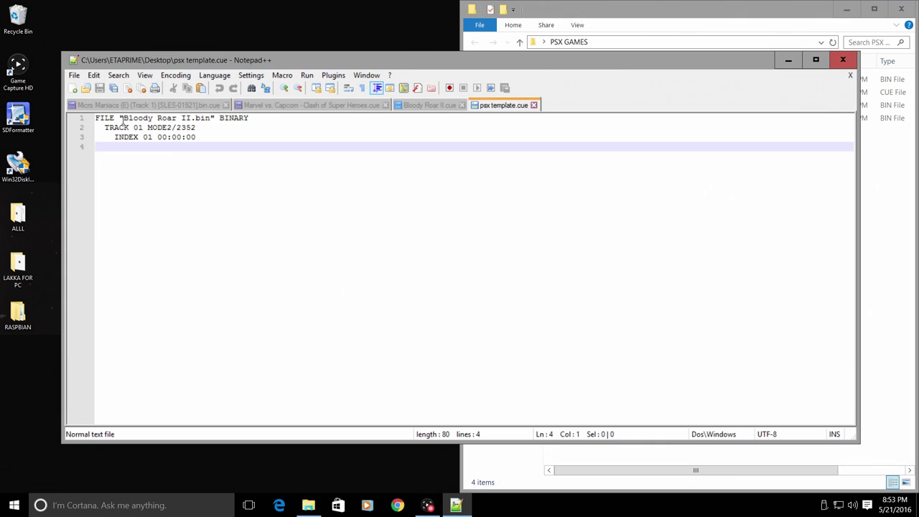
drag(462, 61, 3, 105)
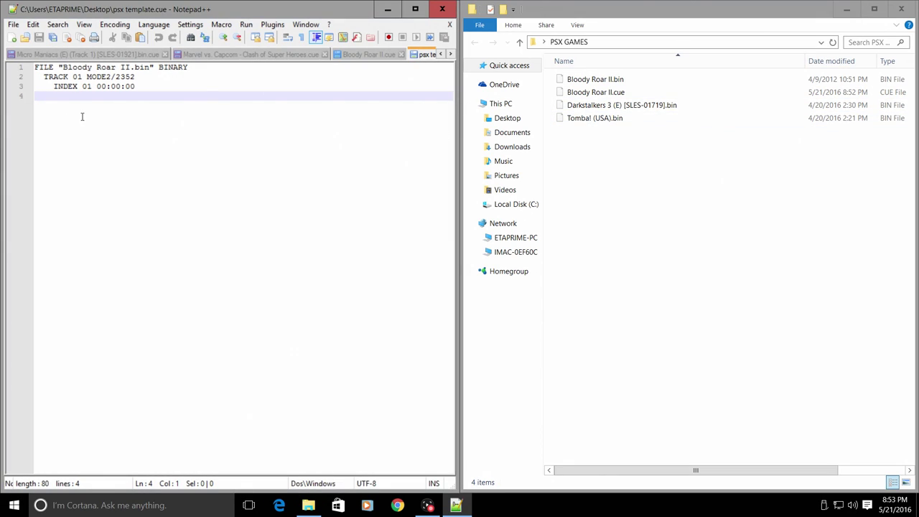
Step: Copy the name 'Darkstalkers 3 (E) [SLES-01719]' from the .bin file's rename box
right_click(631, 106)
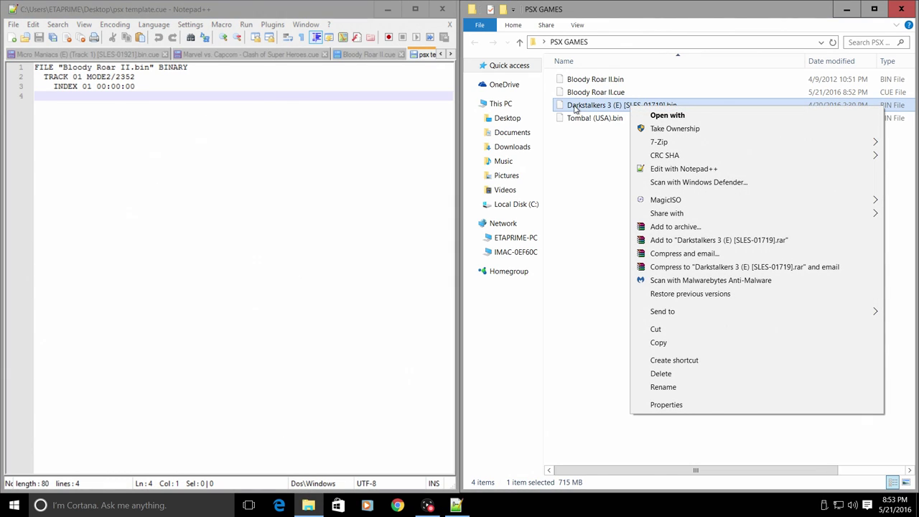
click(656, 387)
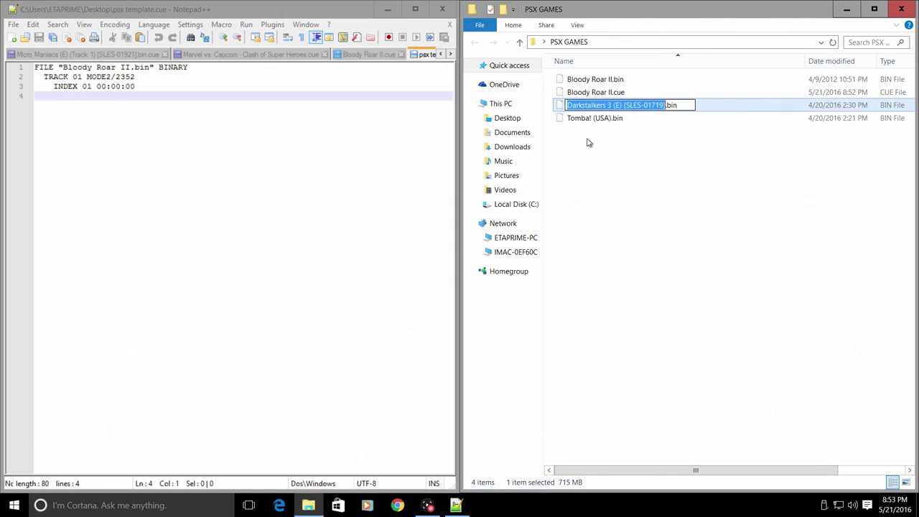
right_click(576, 105)
click(617, 135)
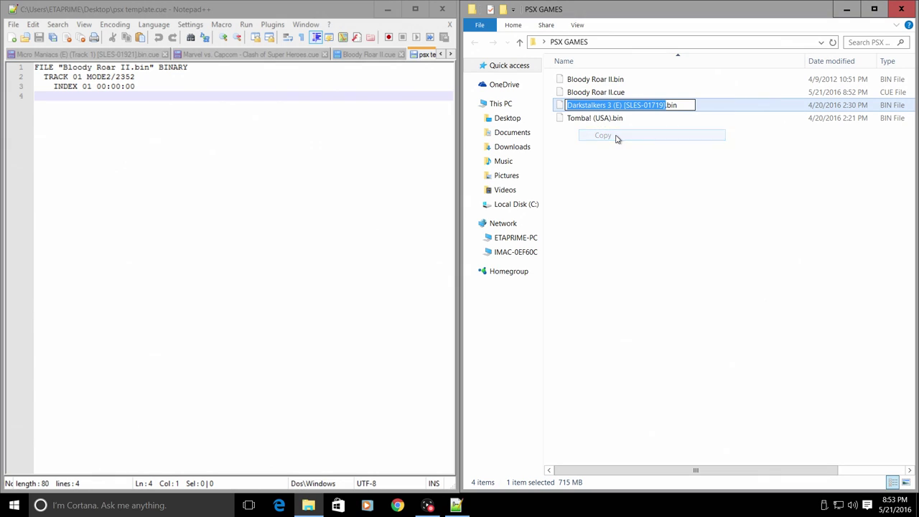
Step: Replace the Bloody Roar II name on line 1 with "Darkstalkers 3 (E) [SLES-01719].bin"
drag(63, 67, 145, 67)
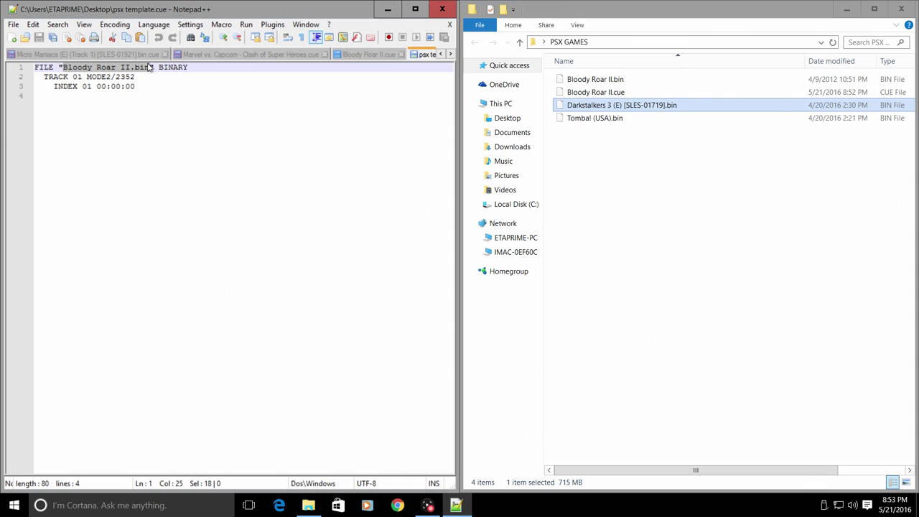
right_click(148, 67)
click(180, 102)
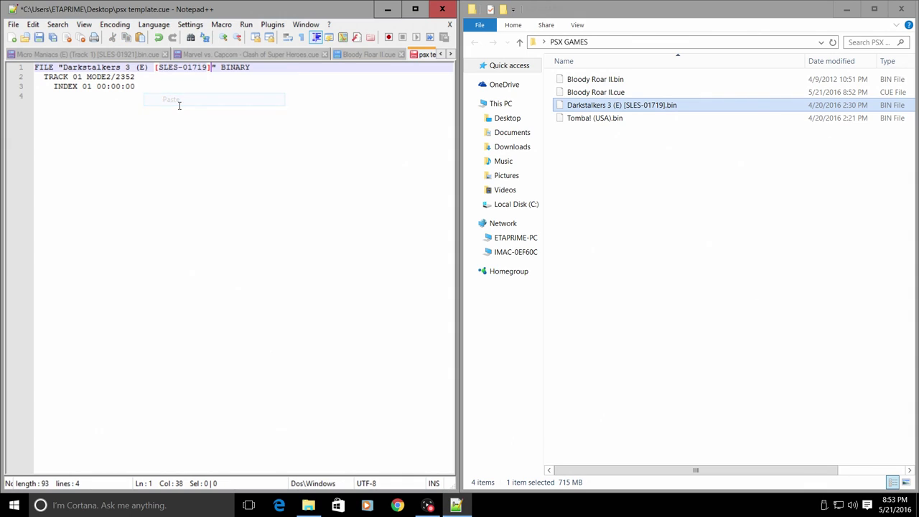
text(.bin)
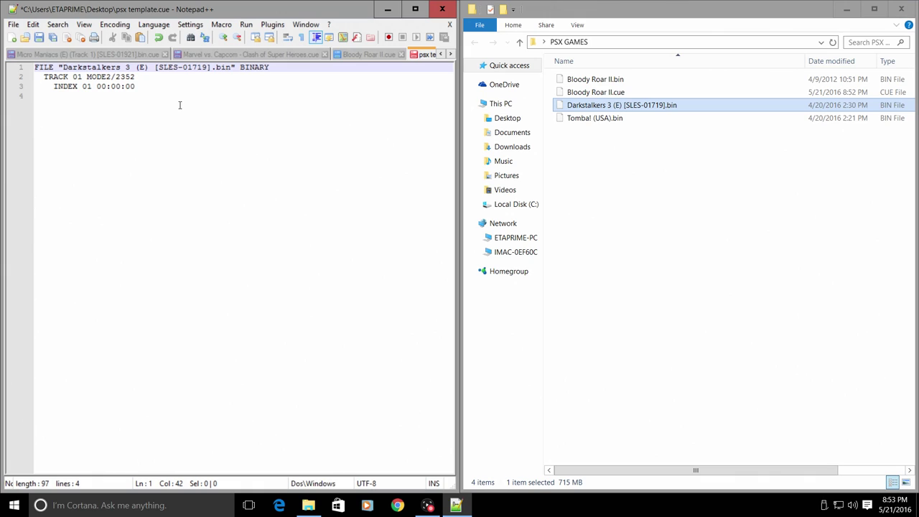
key(Return)
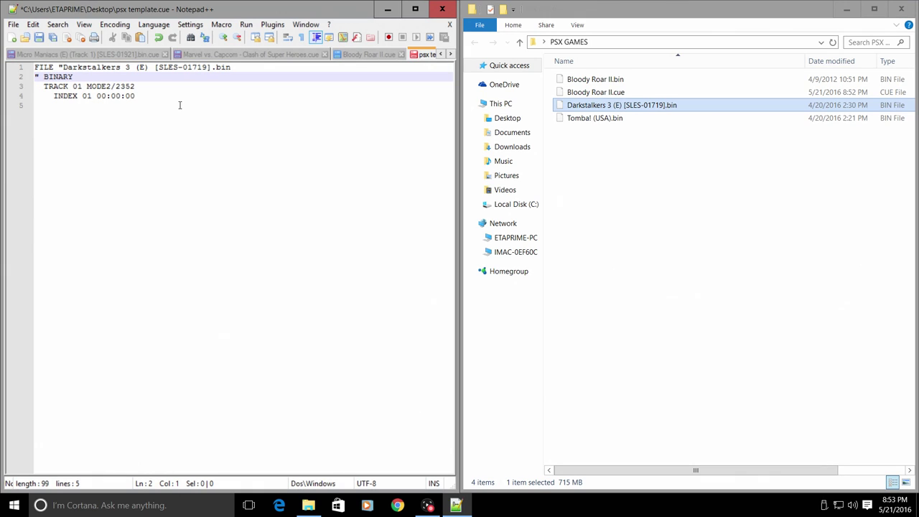
key(BackSpace)
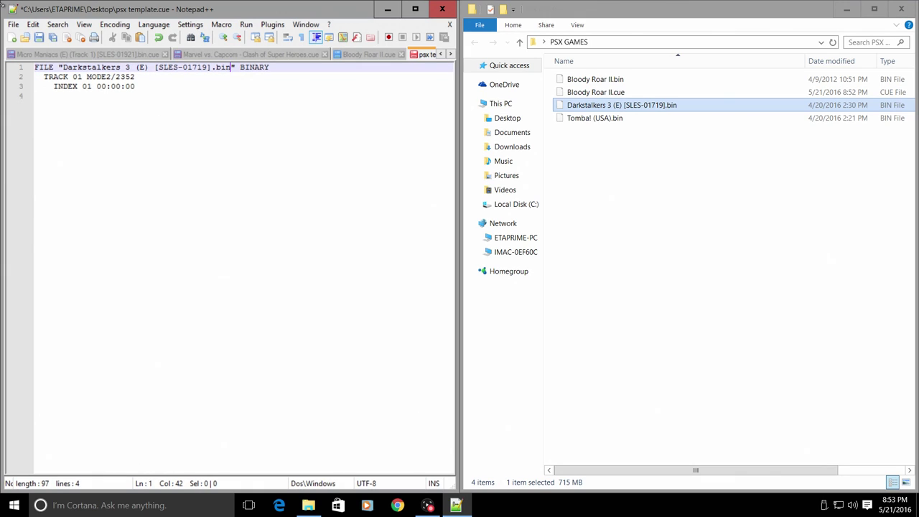
Step: Save the template, close Notepad++, and move psx template.cue into PSX GAMES
click(13, 24)
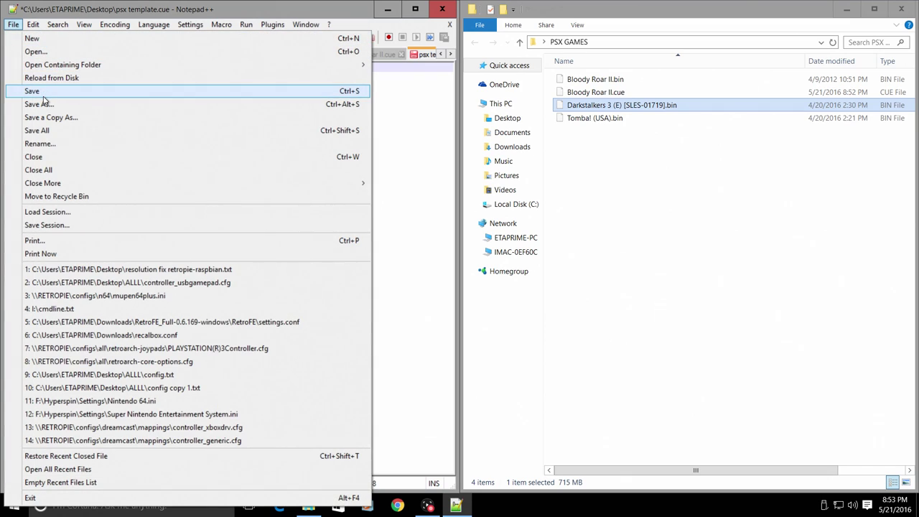
click(43, 96)
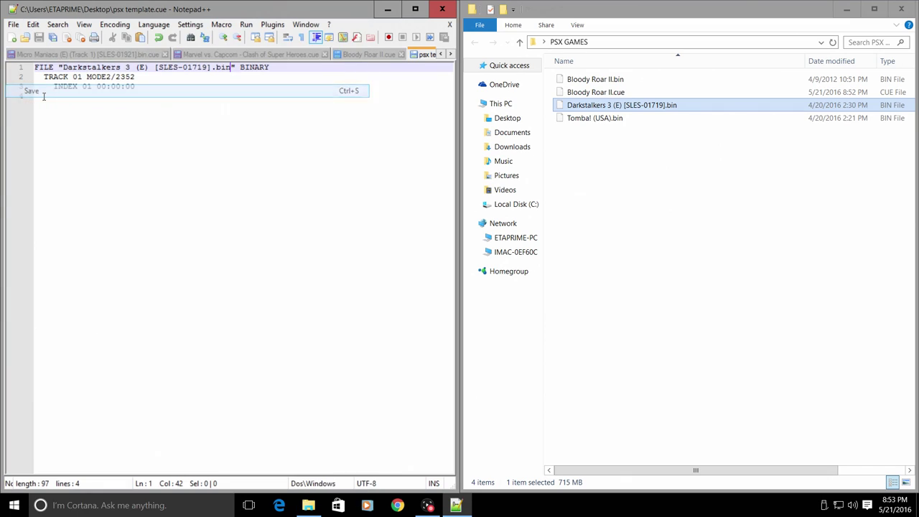
click(443, 11)
drag(384, 122, 623, 159)
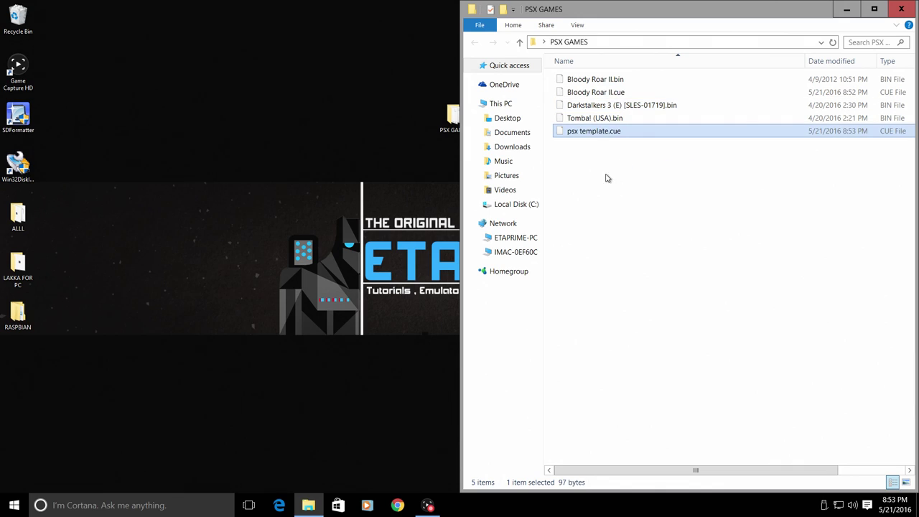
Step: Rename psx template.cue by pasting the Darkstalkers 3 (E) [SLES-01719] name over it
right_click(582, 135)
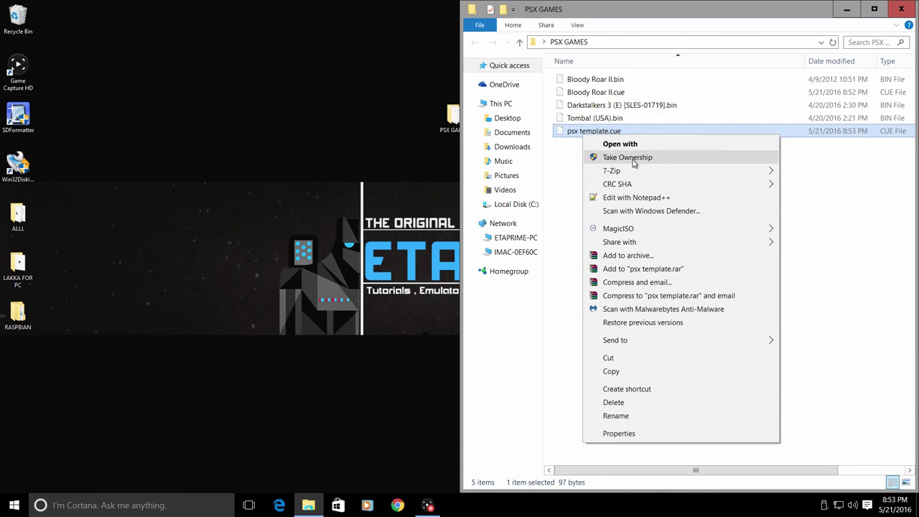
click(615, 415)
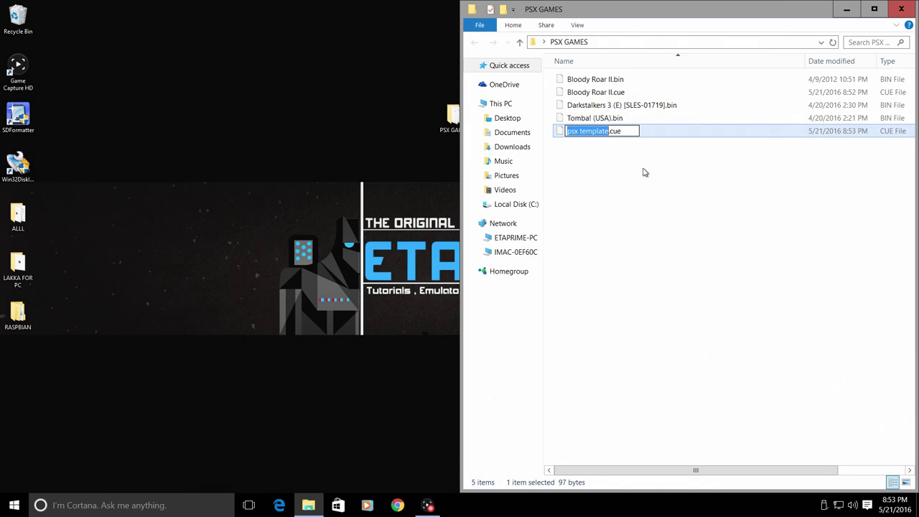
right_click(579, 134)
click(608, 179)
click(617, 171)
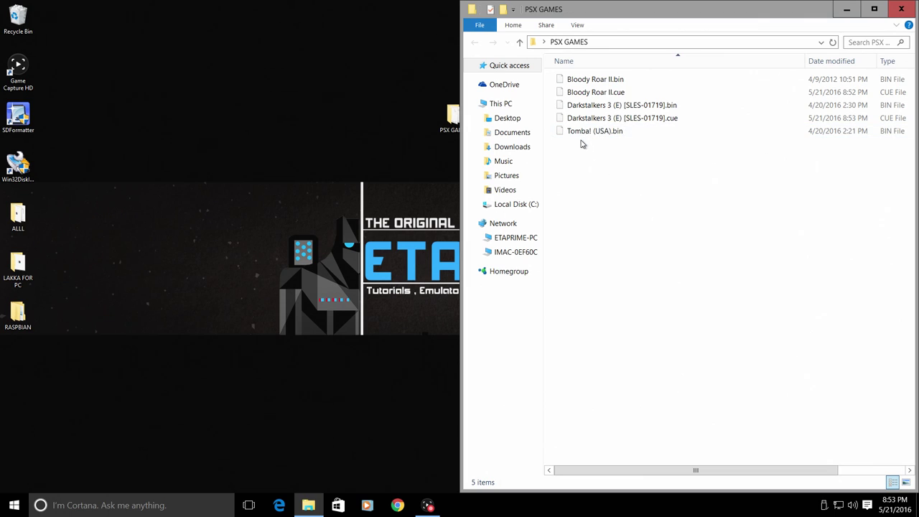
Step: Reopen the Metal Gear Solid folder beside PSX GAMES and paste another copy of its .cue there
drag(652, 17, 2, 71)
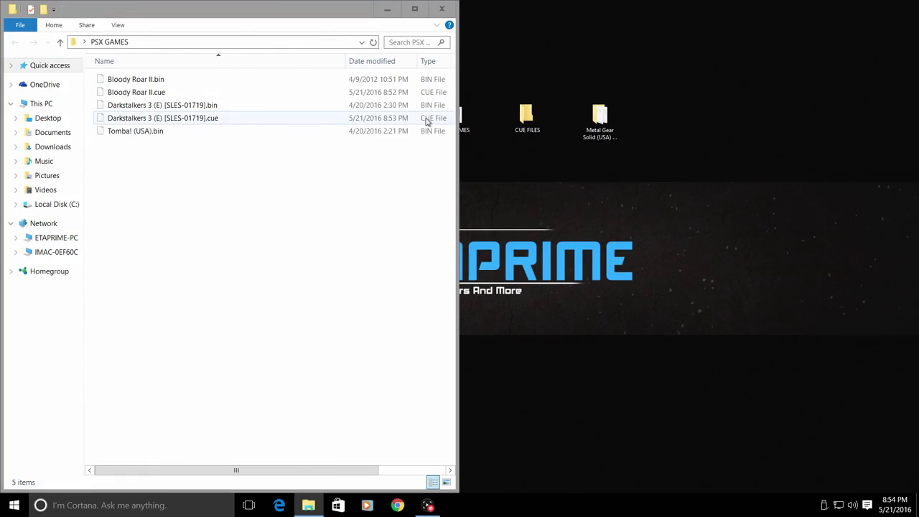
double_click(599, 116)
drag(518, 20, 917, 97)
click(595, 93)
right_click(595, 93)
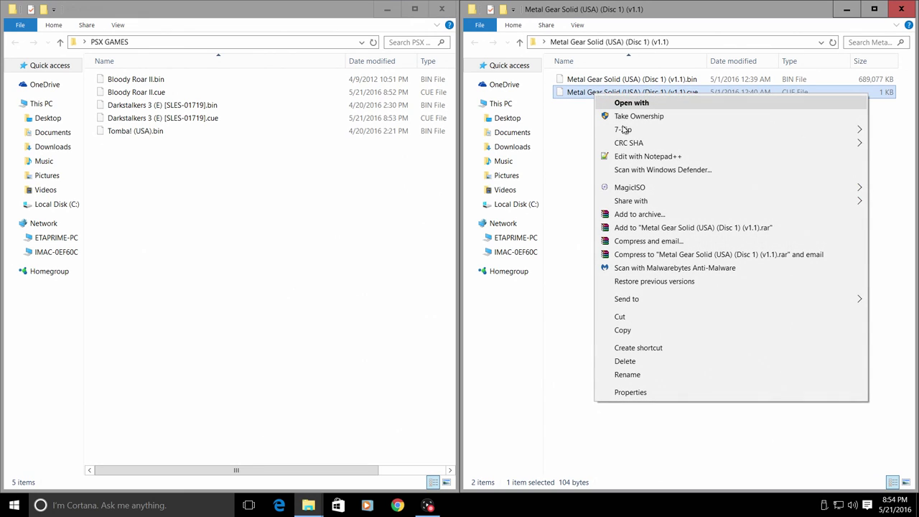
click(640, 330)
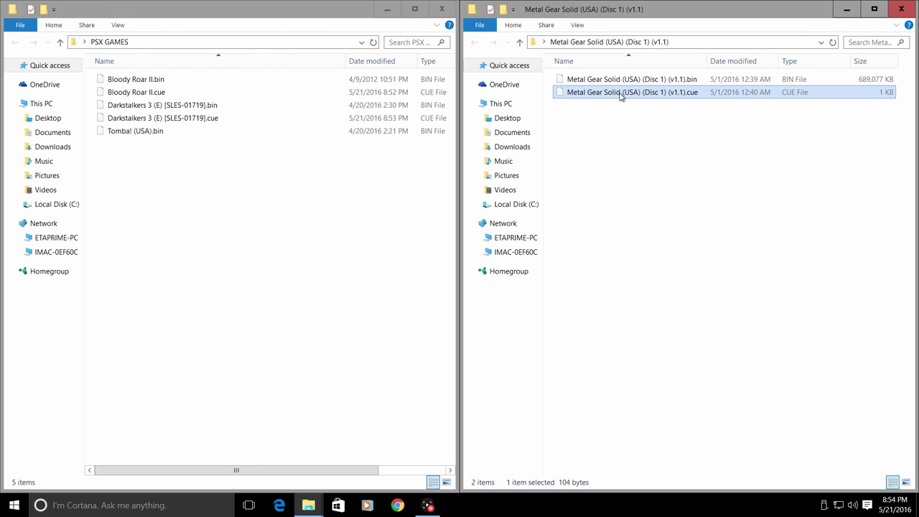
right_click(188, 190)
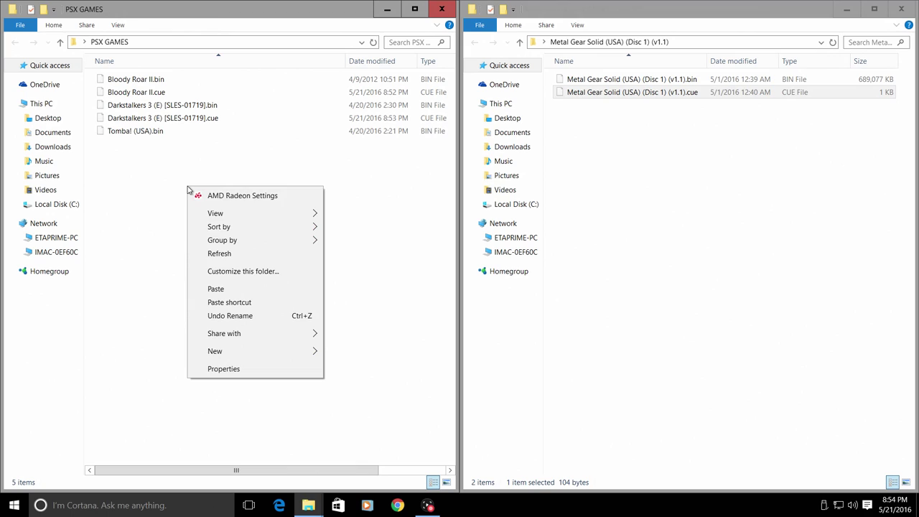
click(234, 289)
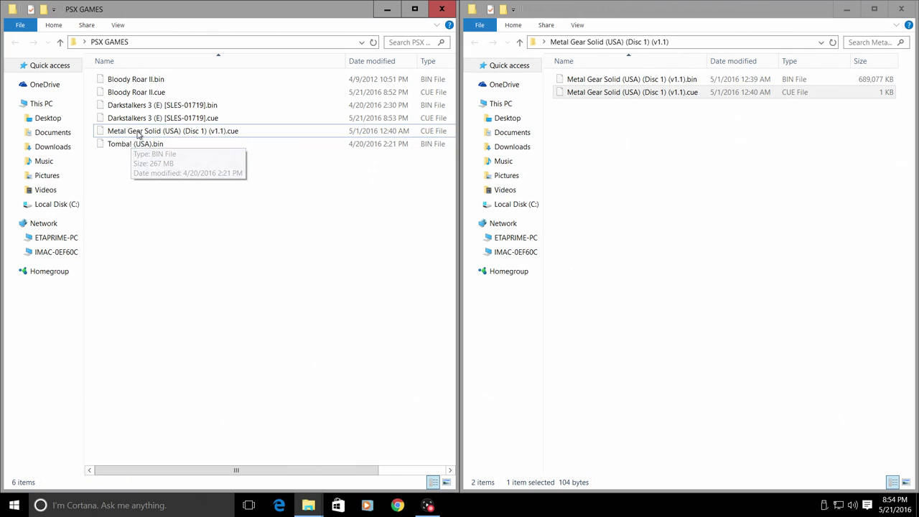
Step: Copy the name 'Tomba! (USA)' from the Tomba! (USA).bin rename box
right_click(121, 146)
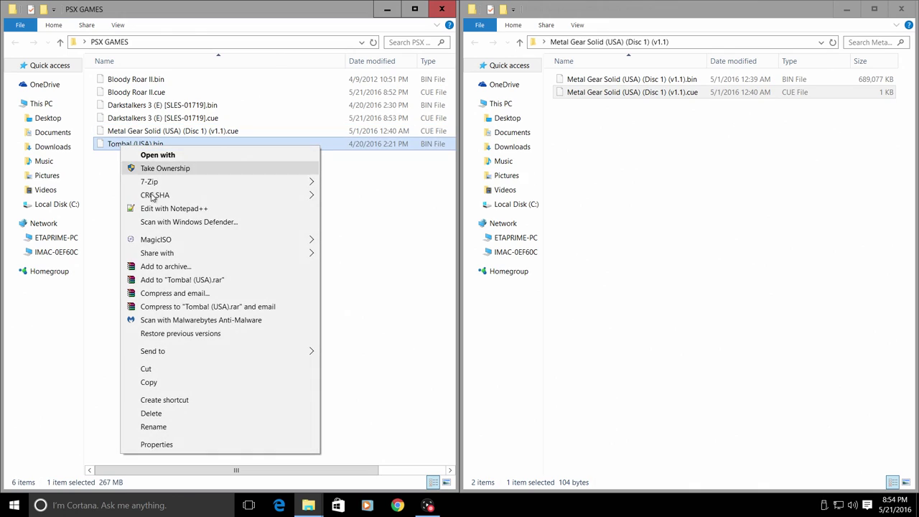
click(172, 426)
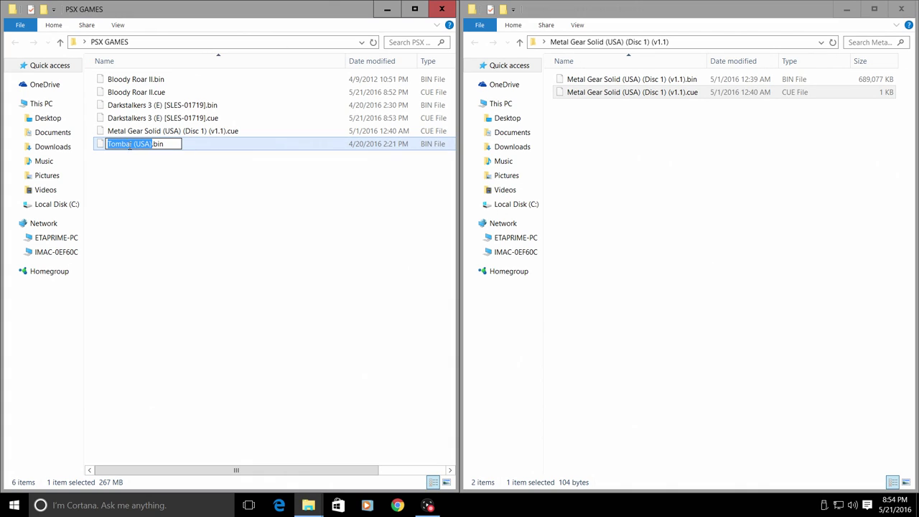
right_click(137, 148)
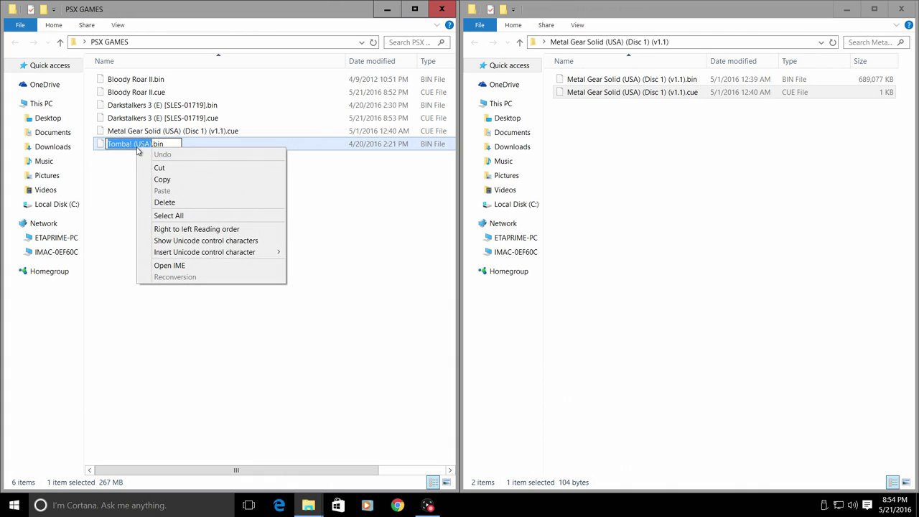
click(159, 180)
Step: Rename the copied Metal Gear Solid .cue to Tomba! (USA).cue
click(124, 133)
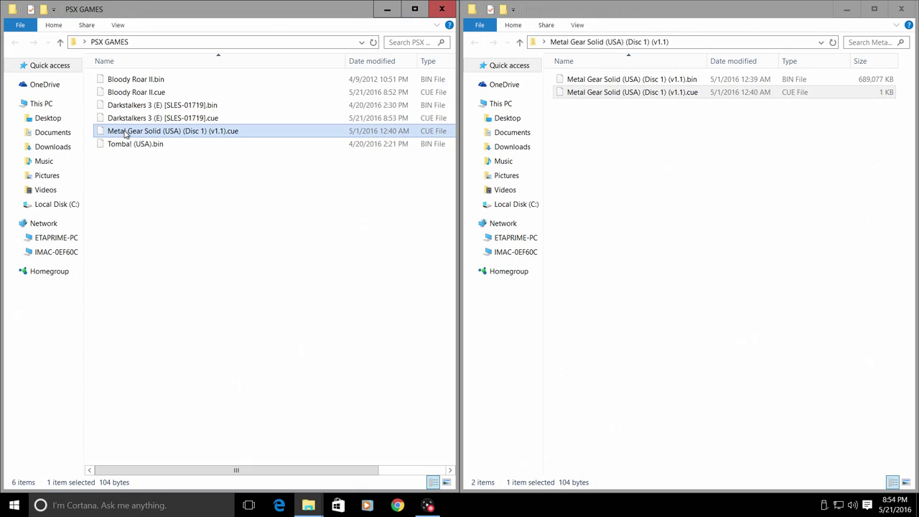
right_click(124, 133)
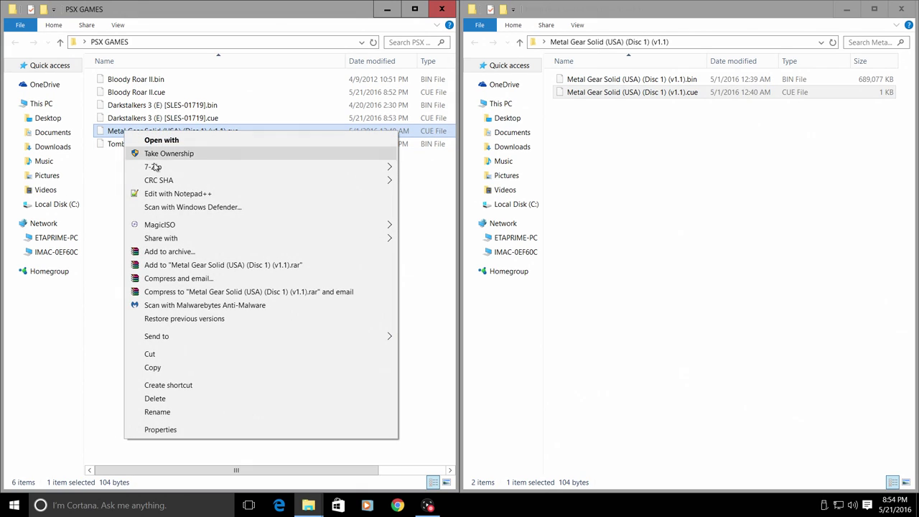
click(183, 412)
right_click(149, 132)
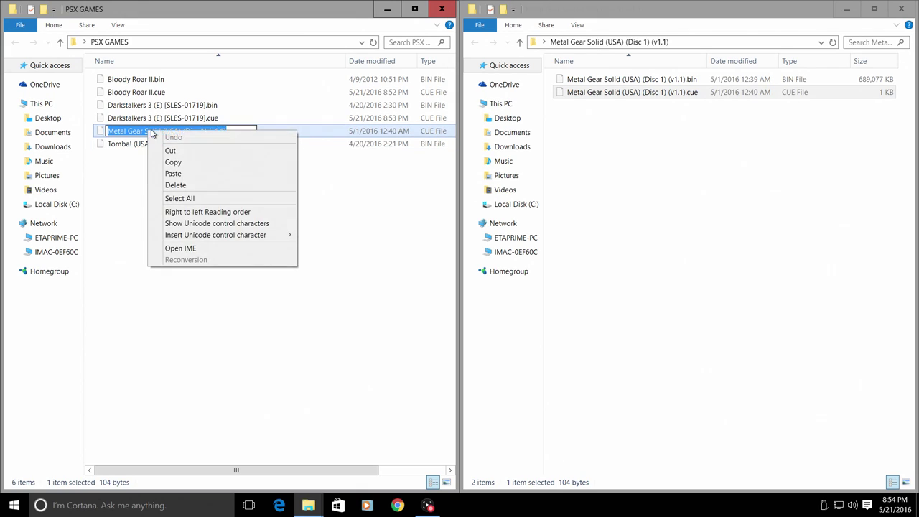
click(173, 173)
click(158, 181)
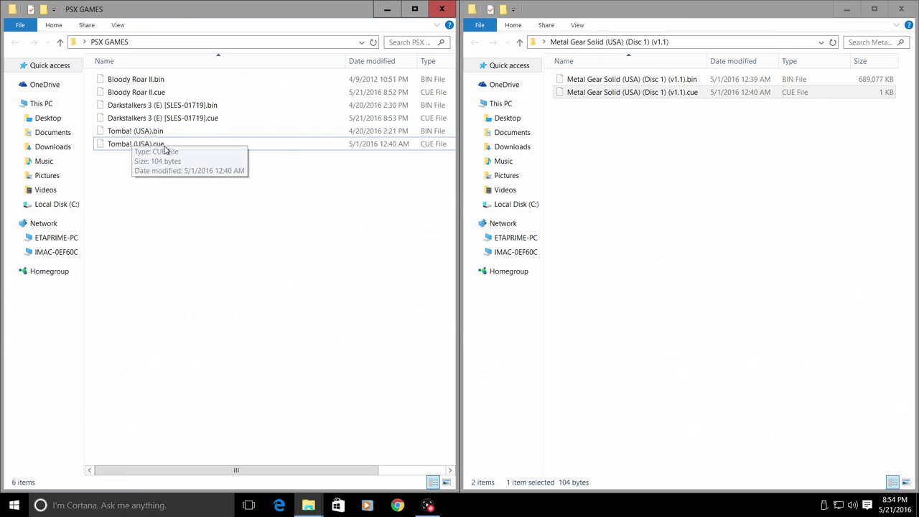
Step: In Notepad++, change line 1 of Tomba! (USA).cue to reference "Tomba! (USA).bin"
right_click(114, 147)
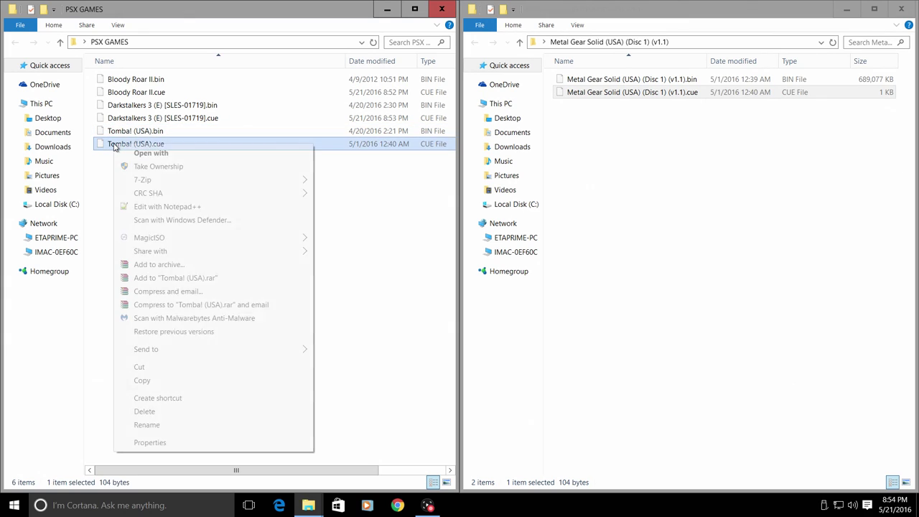
click(170, 206)
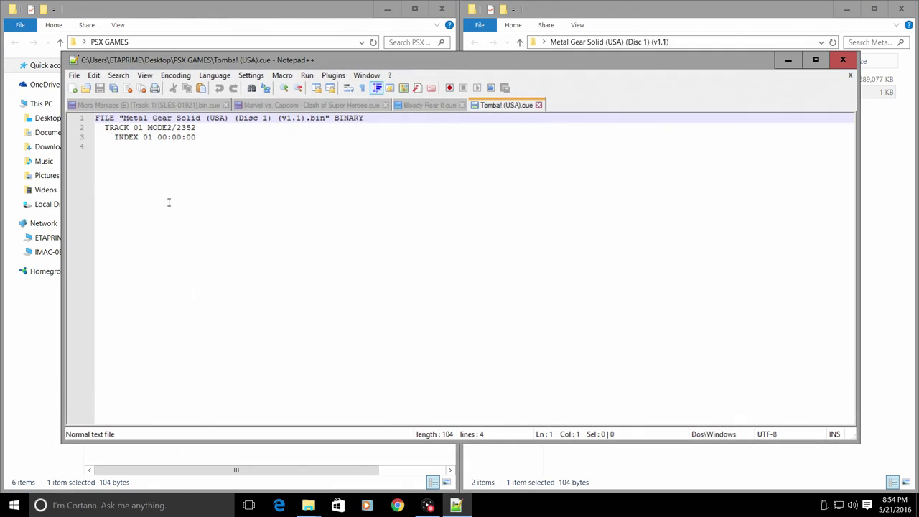
drag(124, 117, 326, 118)
right_click(308, 121)
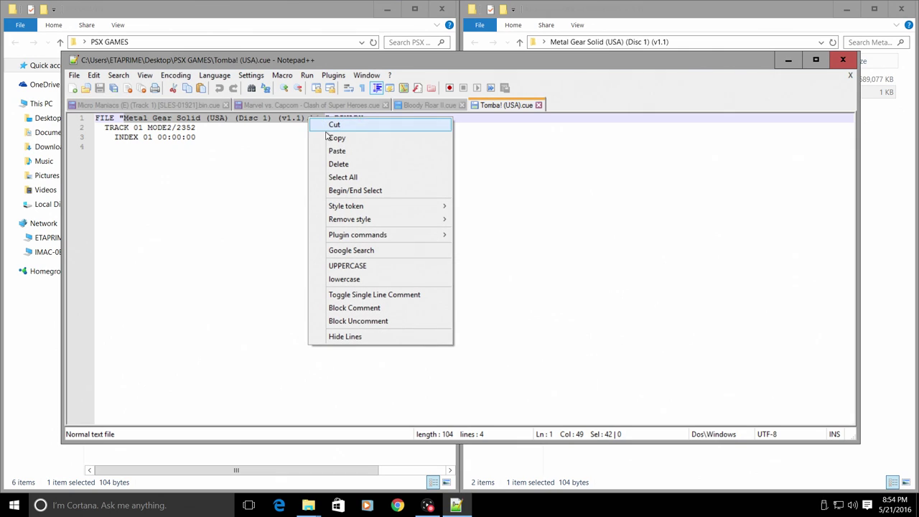
click(343, 151)
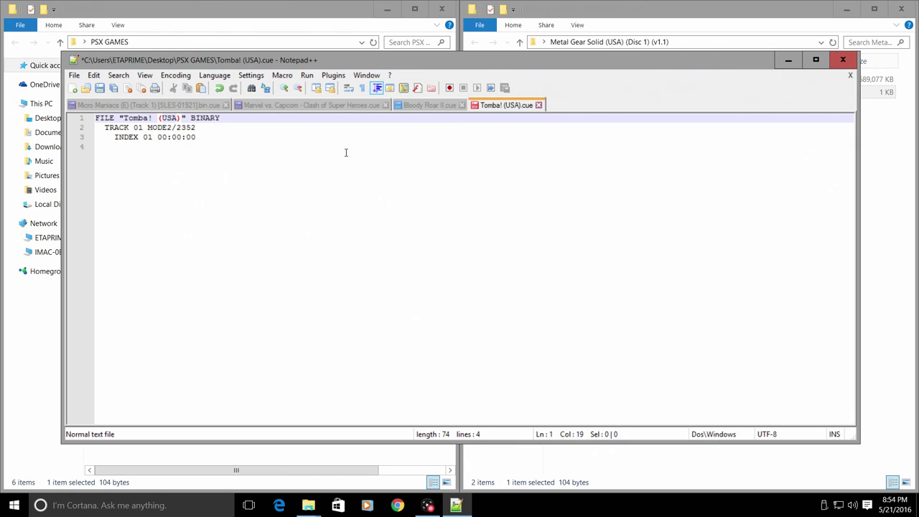
text(.bin)
Step: Save Tomba! (USA).cue and close Notepad++
click(74, 74)
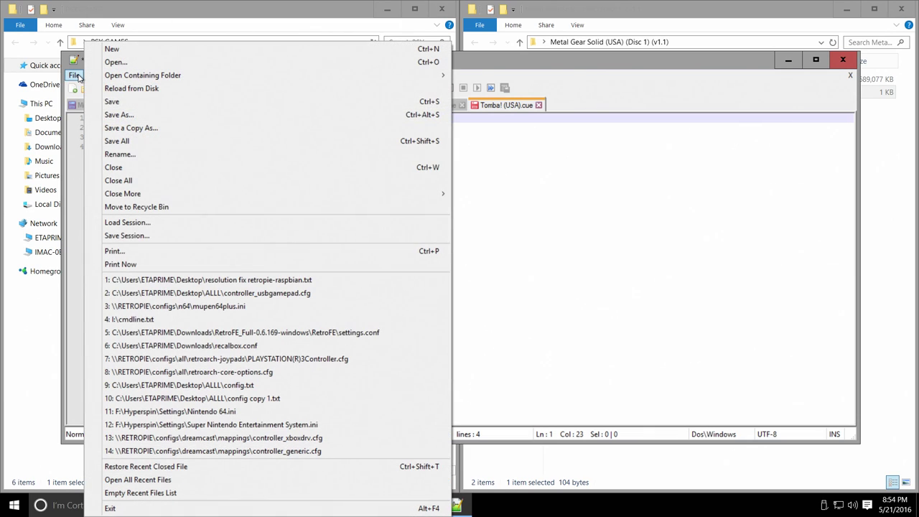
click(114, 101)
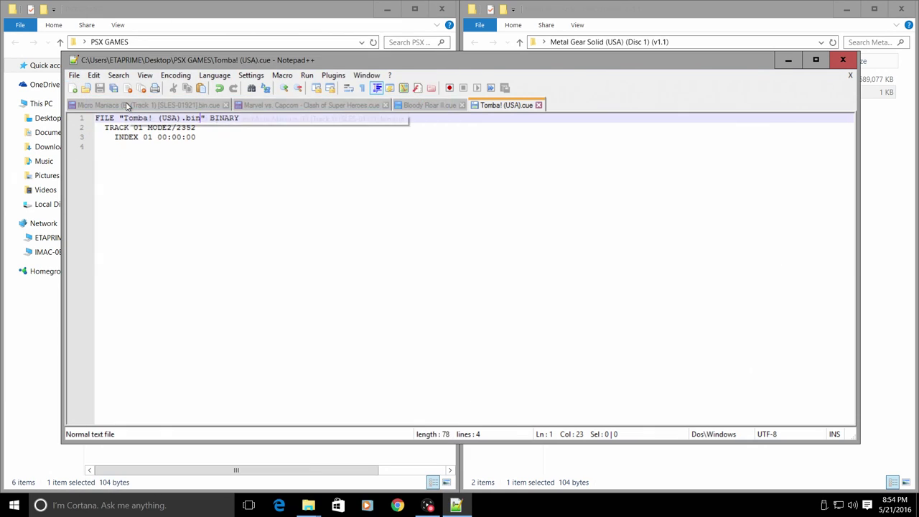
click(843, 61)
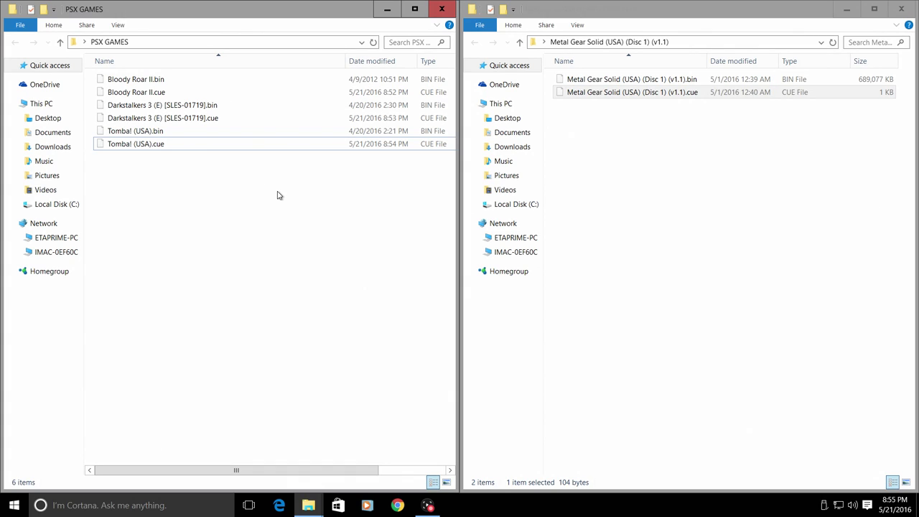
Step: Open the Metal Gear Solid .cue in Notepad++ and replace its game name with xxxxxxxxxx
right_click(589, 97)
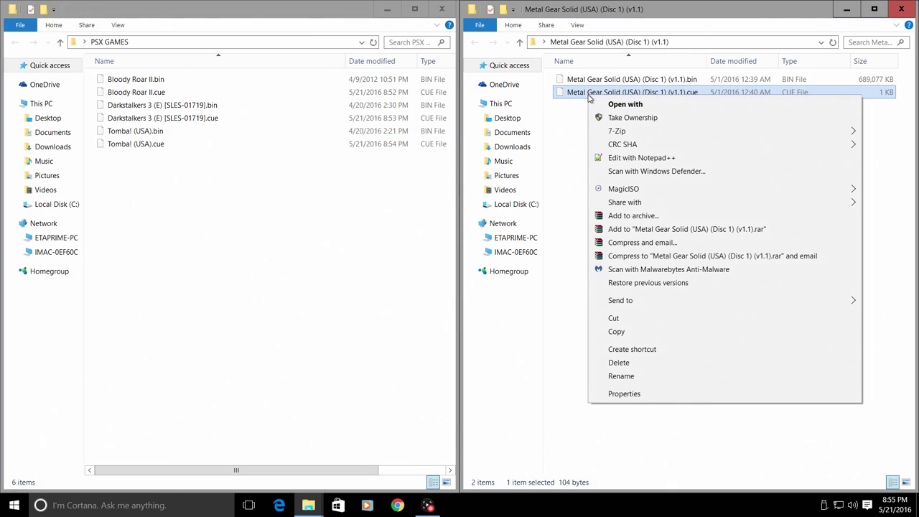
click(647, 160)
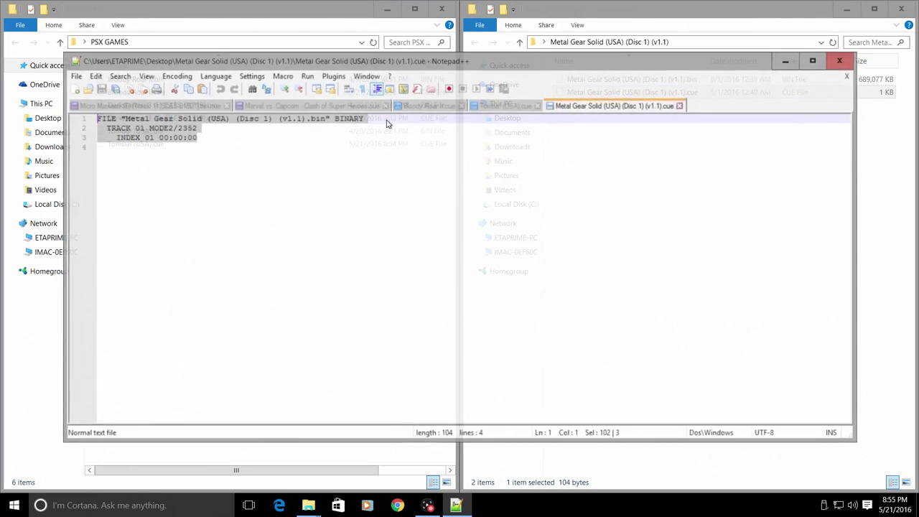
click(121, 118)
drag(122, 118, 306, 117)
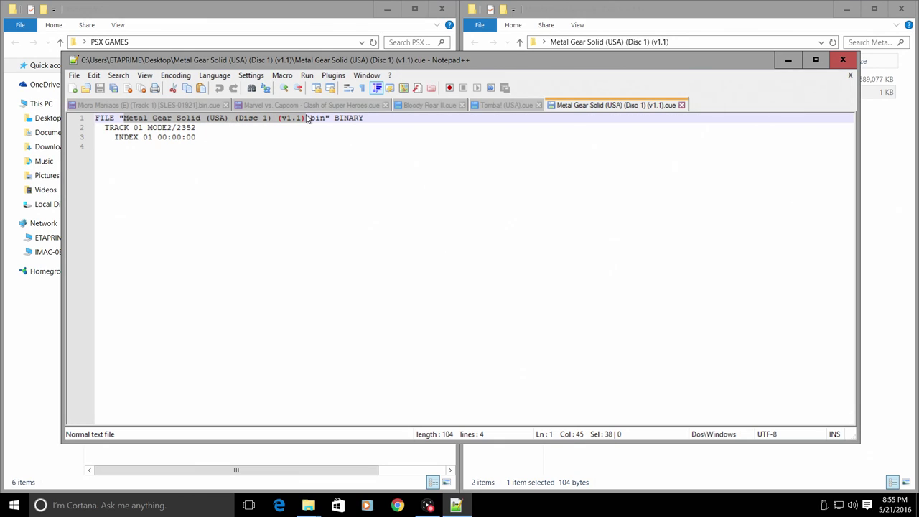
text(xxxxxxxxxx)
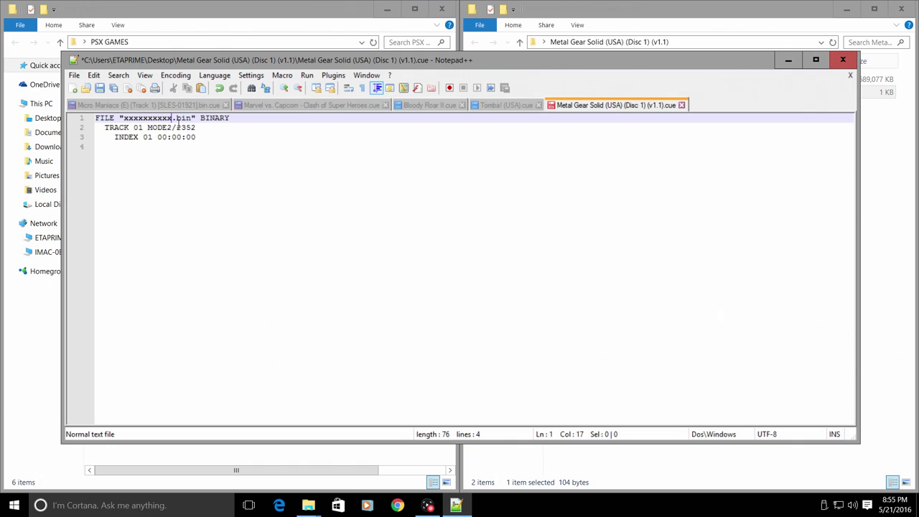
click(155, 204)
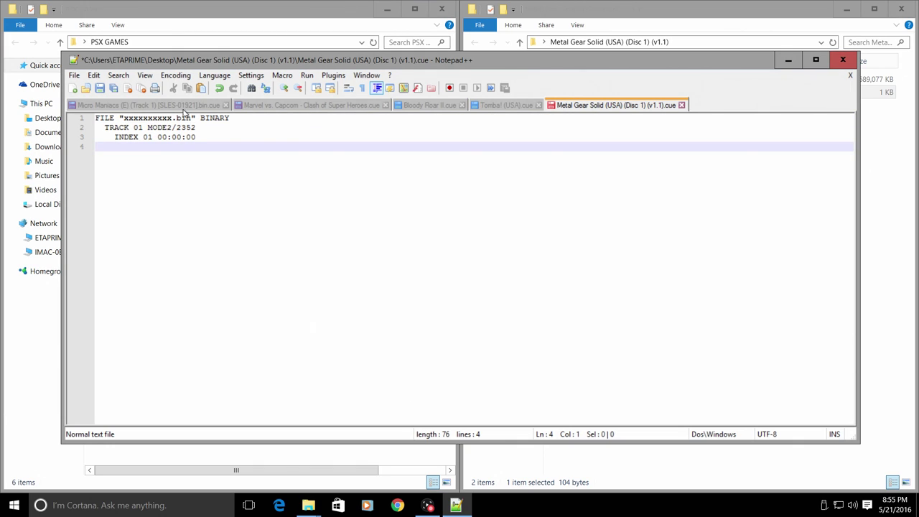
drag(215, 61, 382, 48)
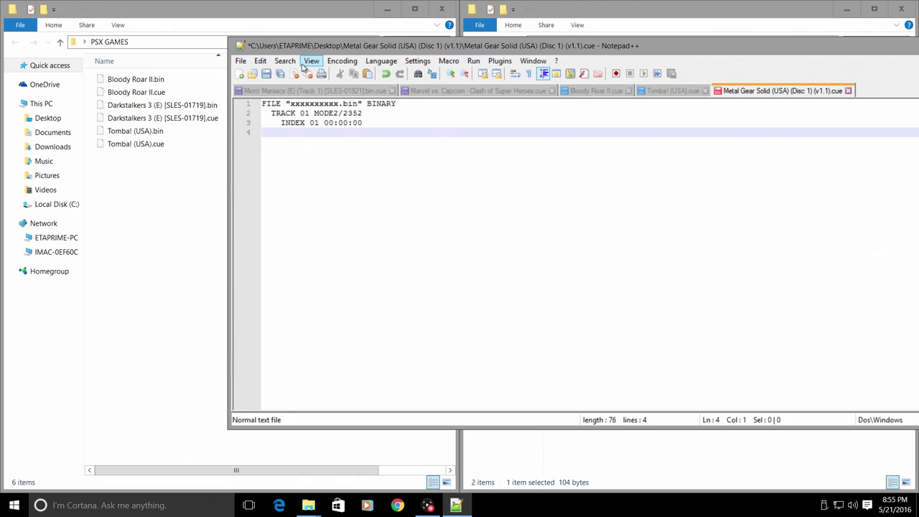
Step: Copy the name 'Darkstalkers 3 (E) [SLES-01719]' from the .bin file's rename box
click(173, 123)
right_click(172, 122)
click(144, 180)
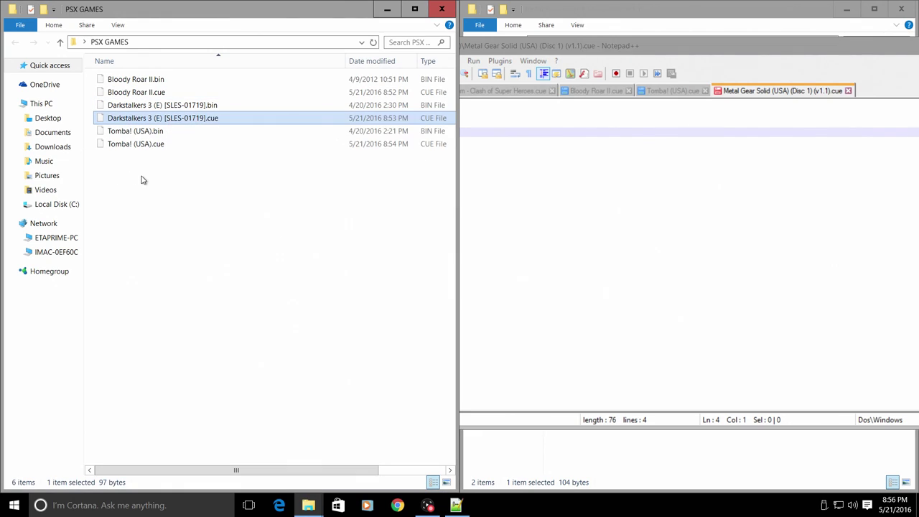
click(164, 107)
right_click(149, 107)
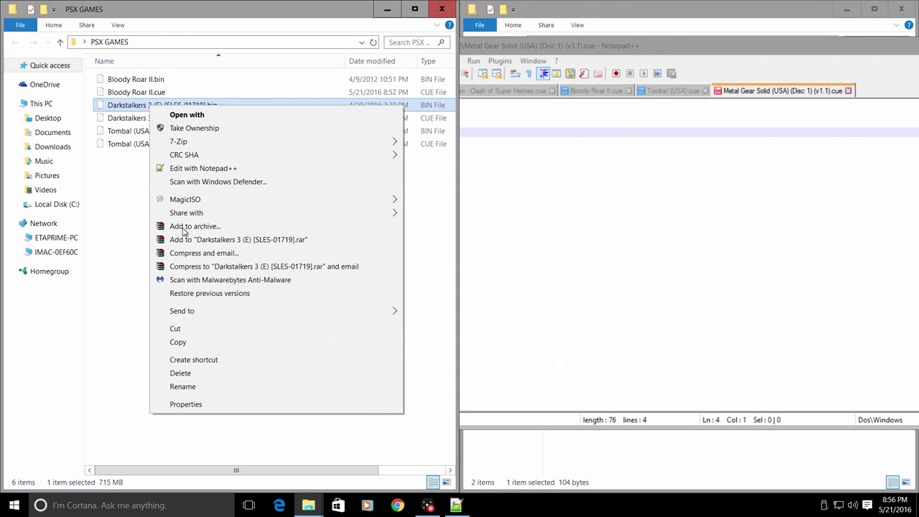
click(193, 386)
right_click(174, 107)
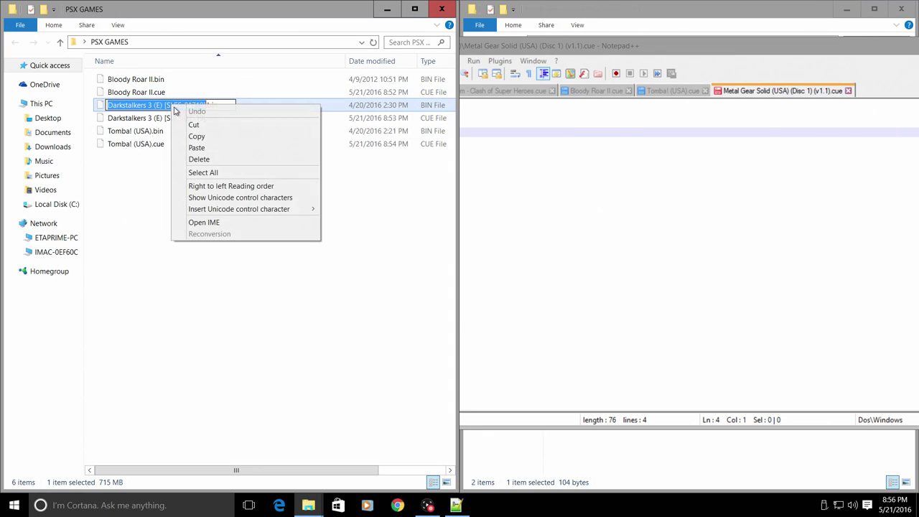
click(215, 137)
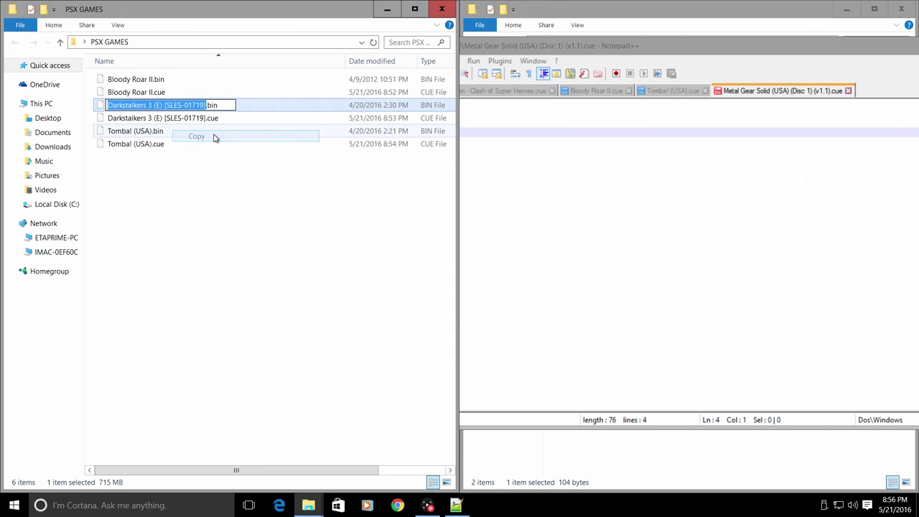
Step: Paste the Darkstalkers 3 (E) [SLES-01719] name over the xxxxxxxxxx placeholder on line 1
click(506, 148)
drag(289, 103, 338, 104)
right_click(330, 108)
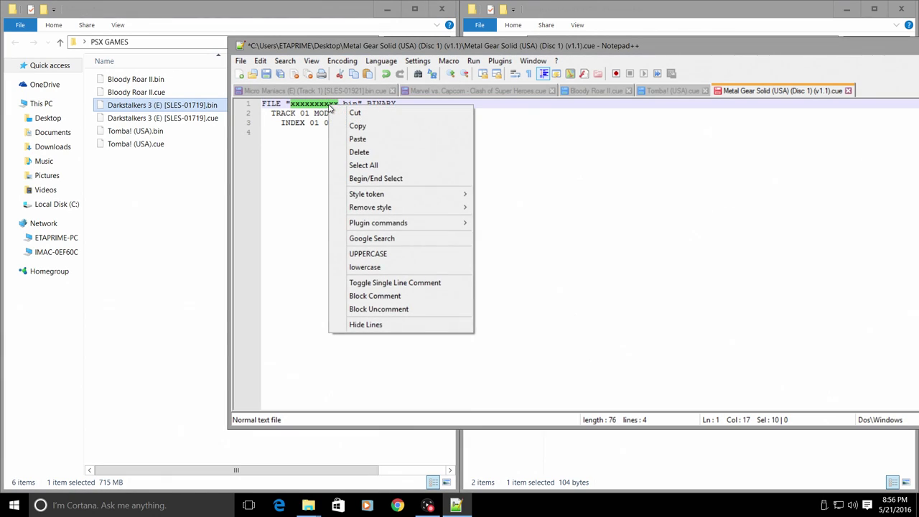
click(373, 139)
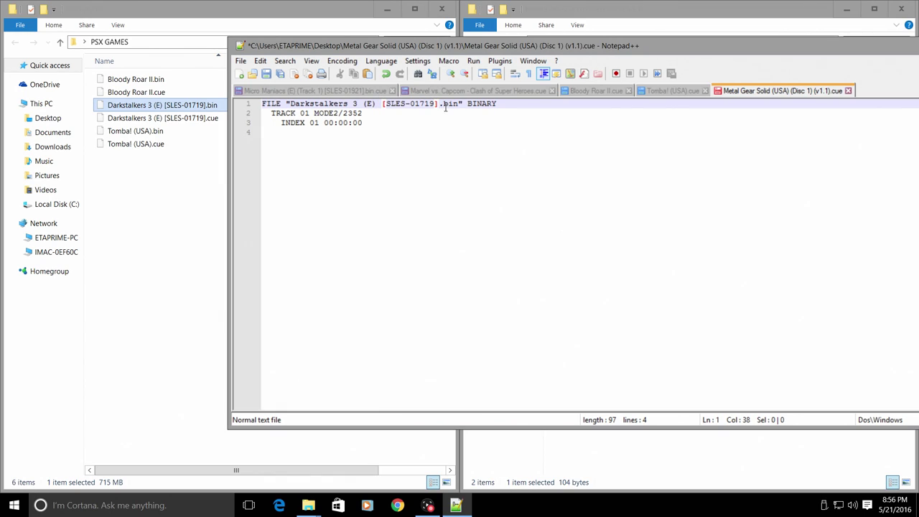
click(459, 150)
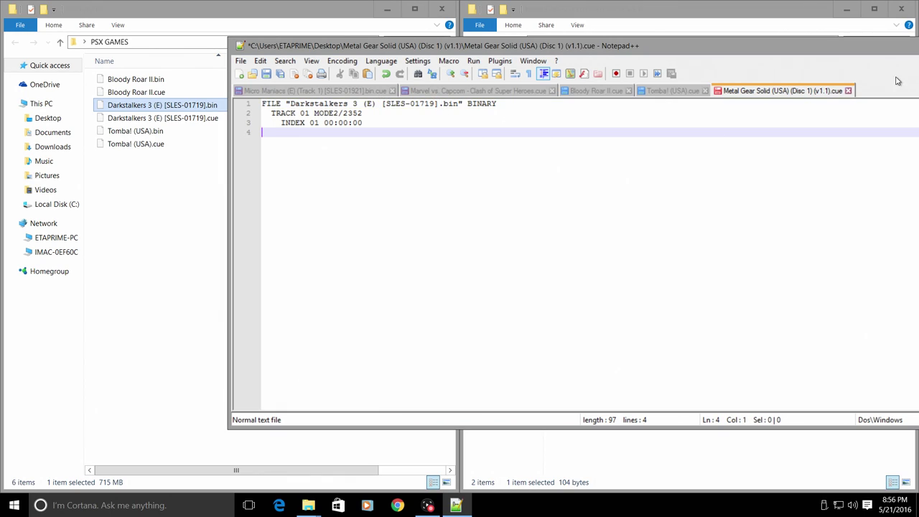
drag(912, 40, 806, 54)
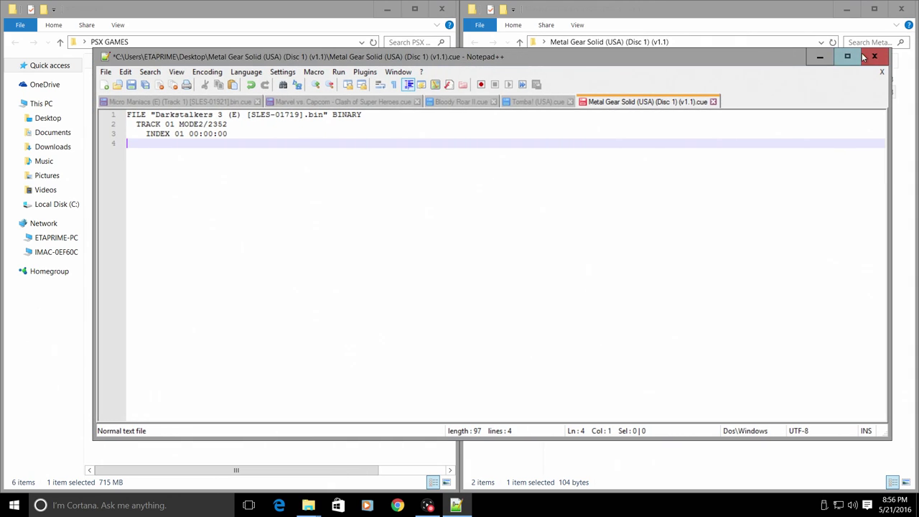
Step: Close Notepad++ and the PSX GAMES and Metal Gear Solid Explorer windows to reveal the desktop
click(878, 57)
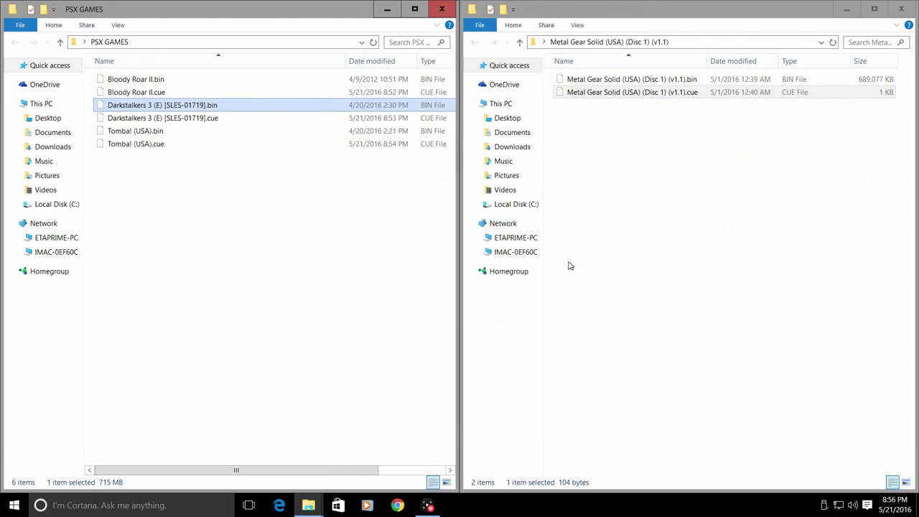
click(441, 8)
click(903, 9)
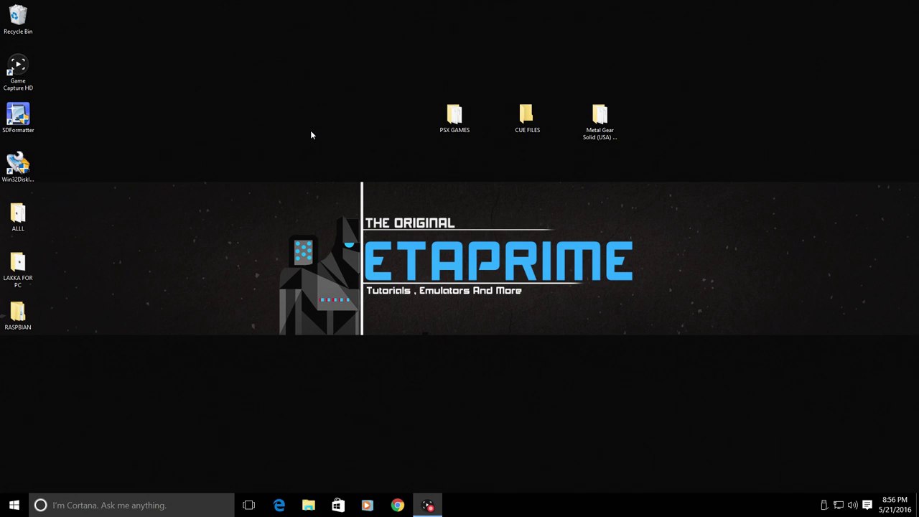